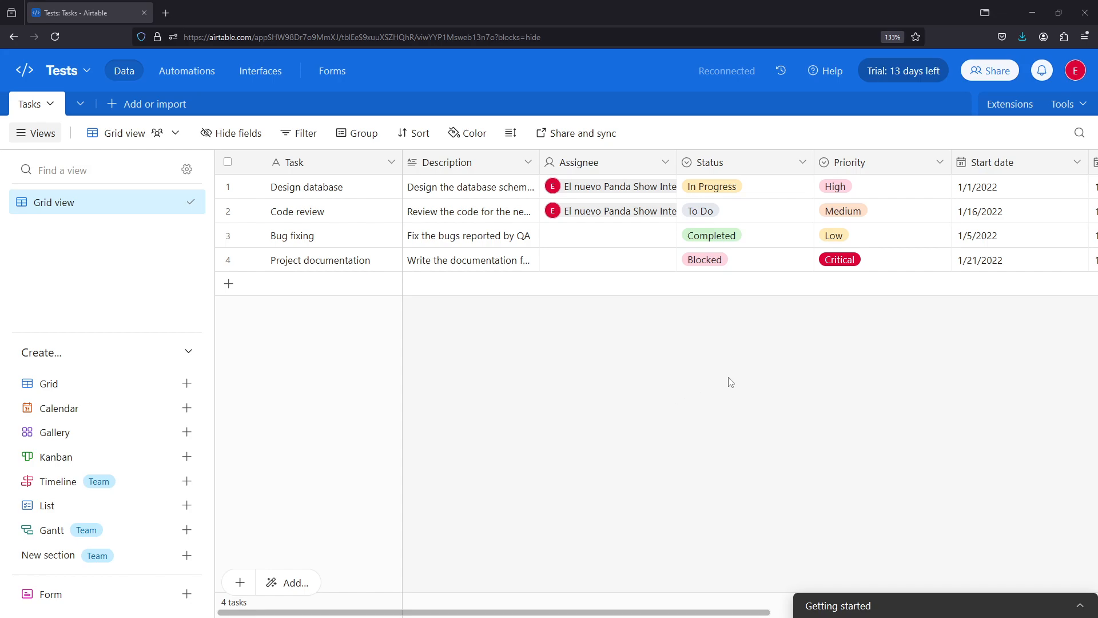
Go to the workspaces home page and open the Tests base
{"action": "left_click", "coordinate": [29, 76]}
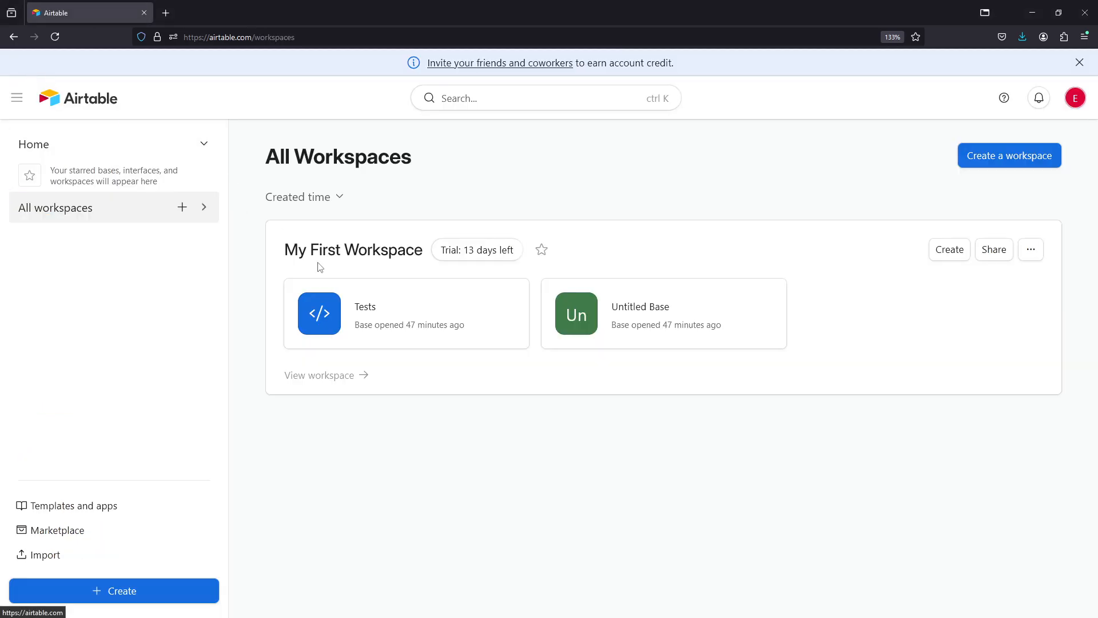
{"action": "left_click", "coordinate": [418, 318]}
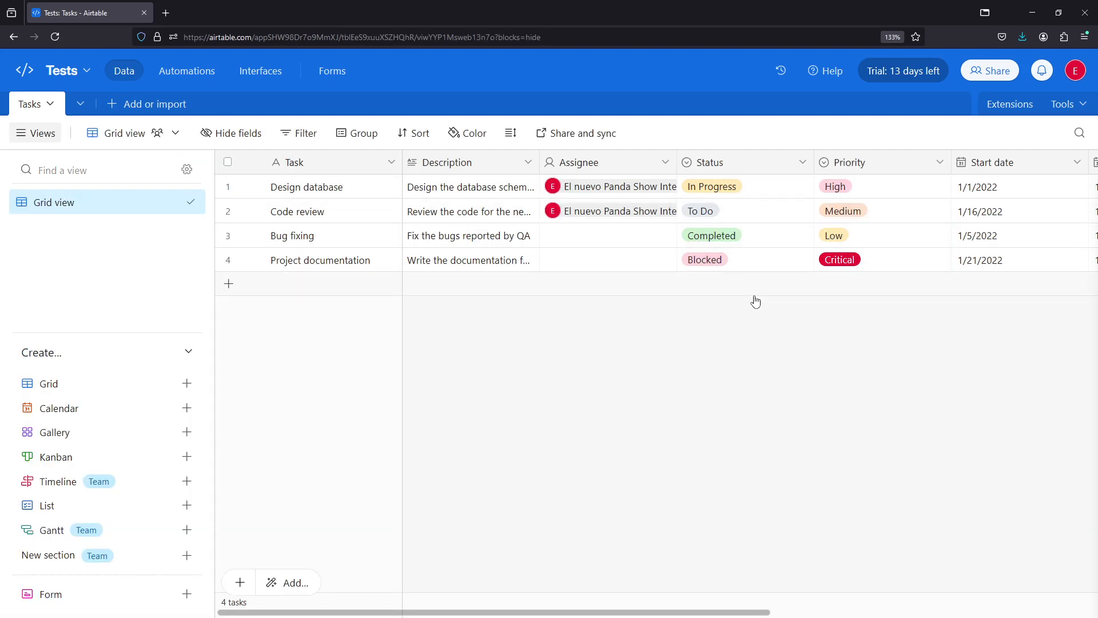
Open the account overview page and examine its API section
{"action": "left_click", "coordinate": [1076, 70]}
{"action": "left_click", "coordinate": [1076, 71]}
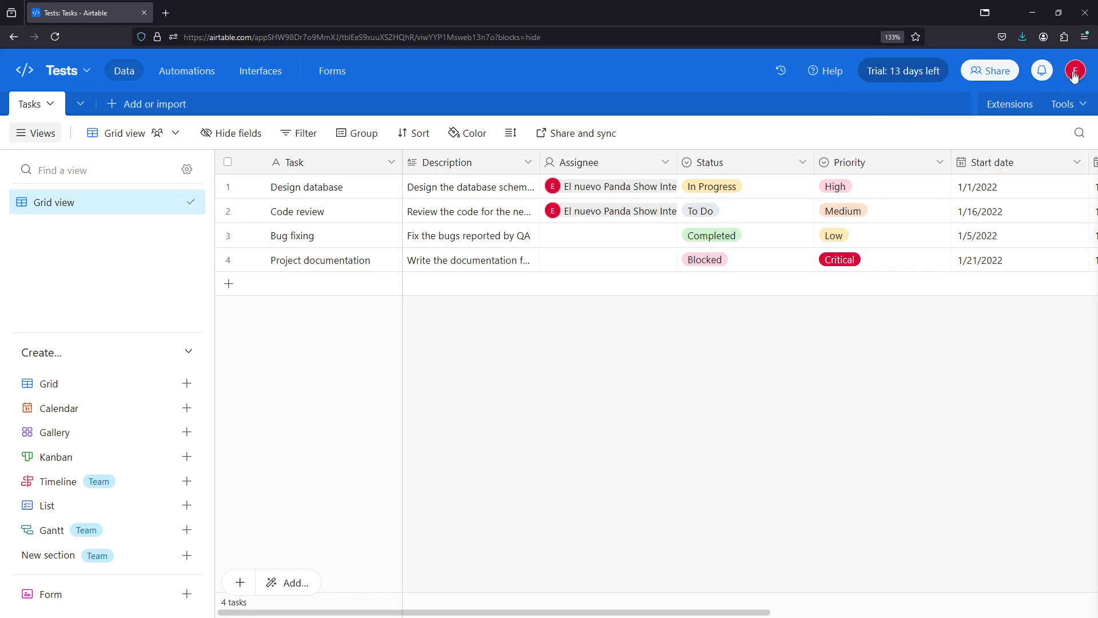
{"action": "left_click", "coordinate": [1075, 71]}
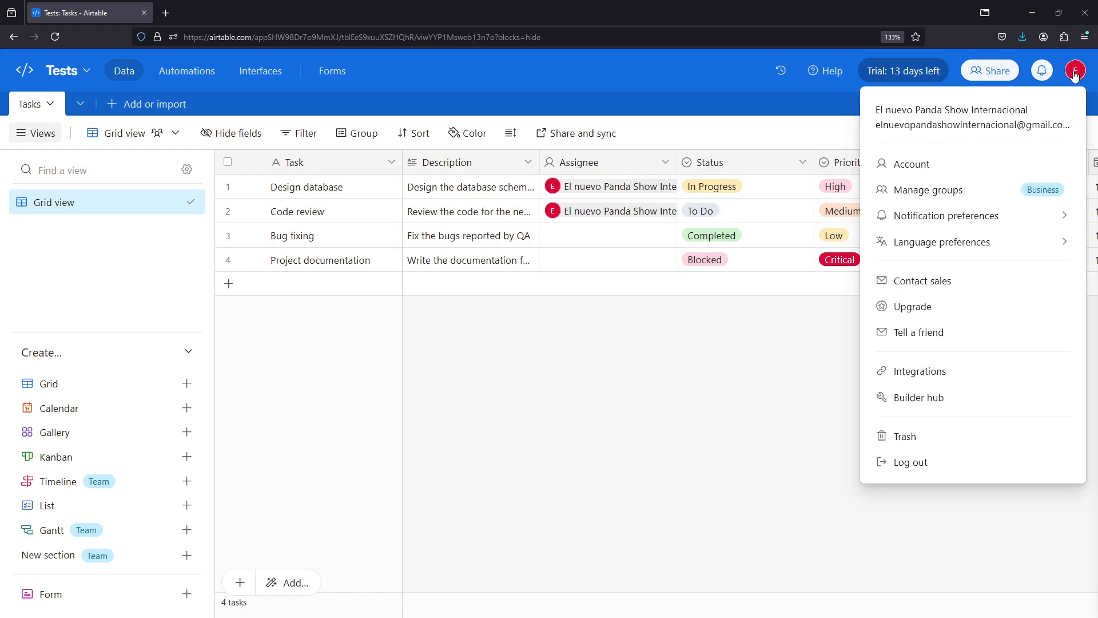
{"action": "left_click", "coordinate": [925, 163]}
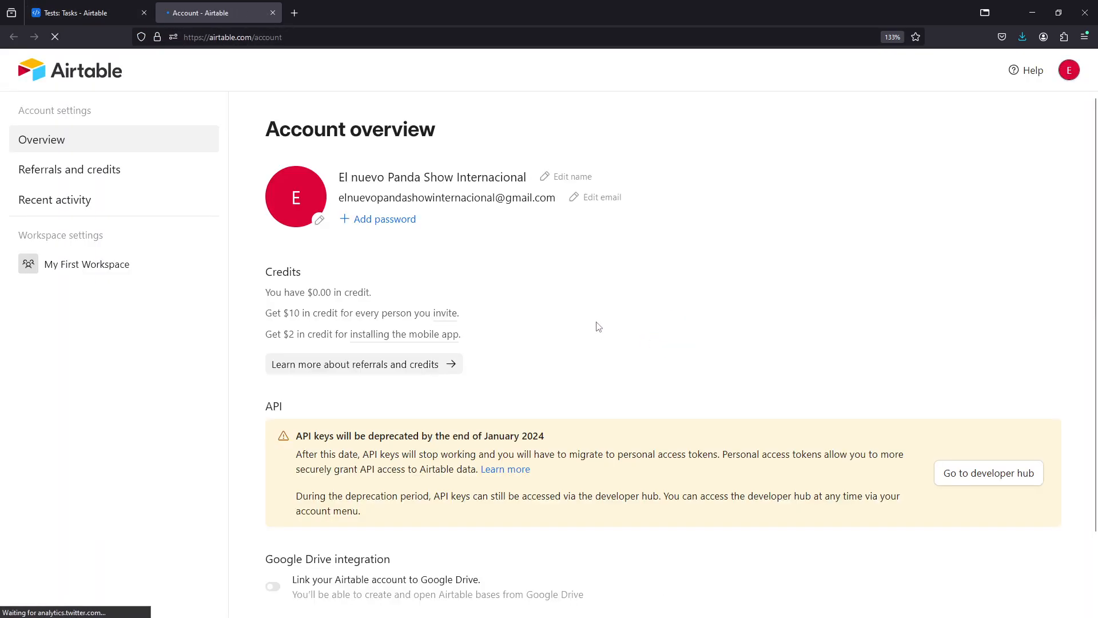
{"action": "scroll", "coordinate": [613, 321], "scroll_direction": "down", "scroll_amount": 3}
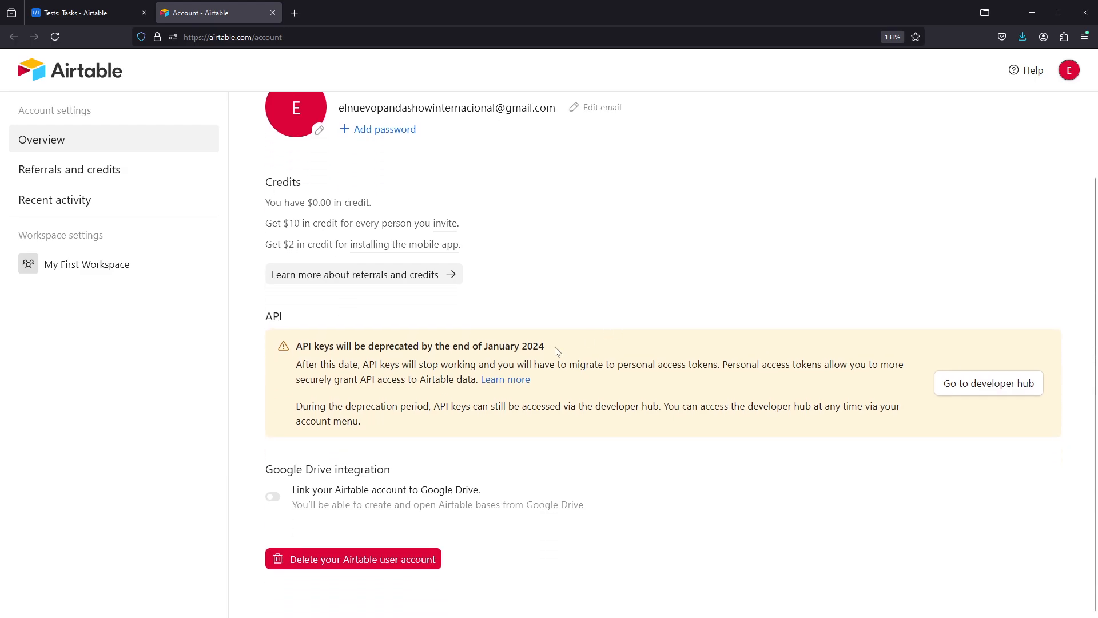
{"action": "left_click_drag", "start_coordinate": [263, 317], "coordinate": [294, 325]}
{"action": "left_click", "coordinate": [361, 314]}
Go to the developer hub and open the personal access tokens list
{"action": "left_click", "coordinate": [978, 388]}
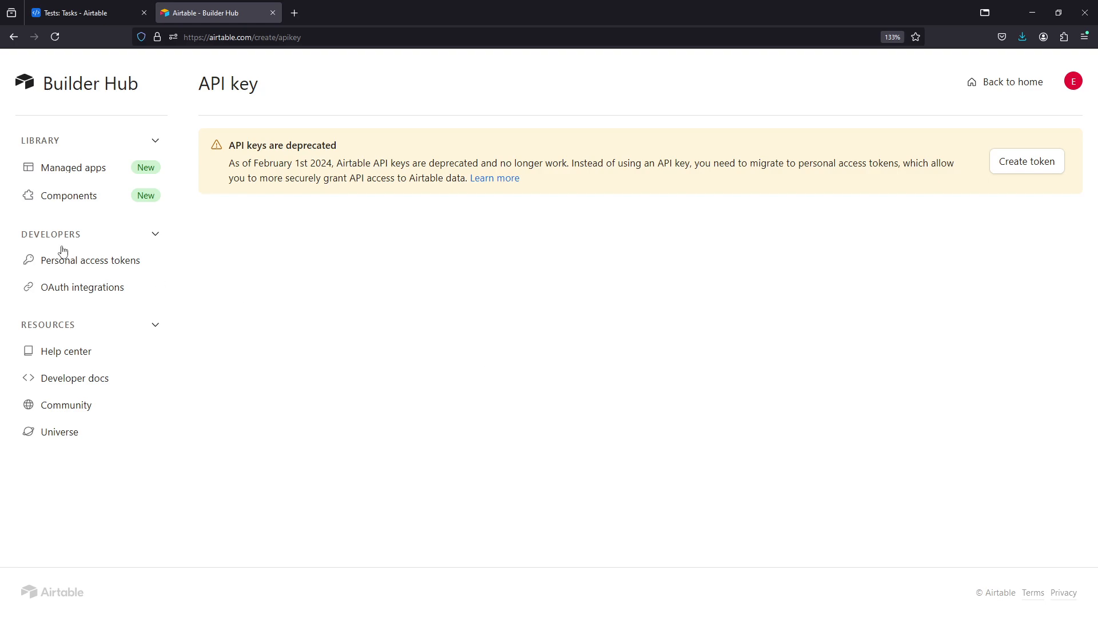
{"action": "left_click", "coordinate": [76, 269]}
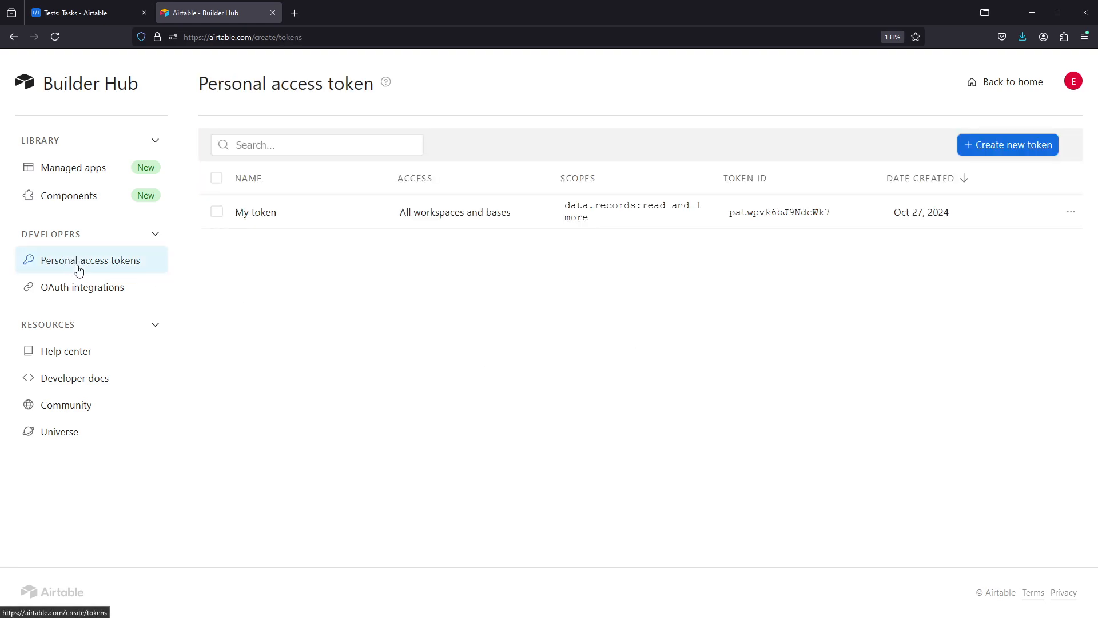
Start a new personal access token and name it "AirTable Token"
{"action": "left_click", "coordinate": [1015, 157]}
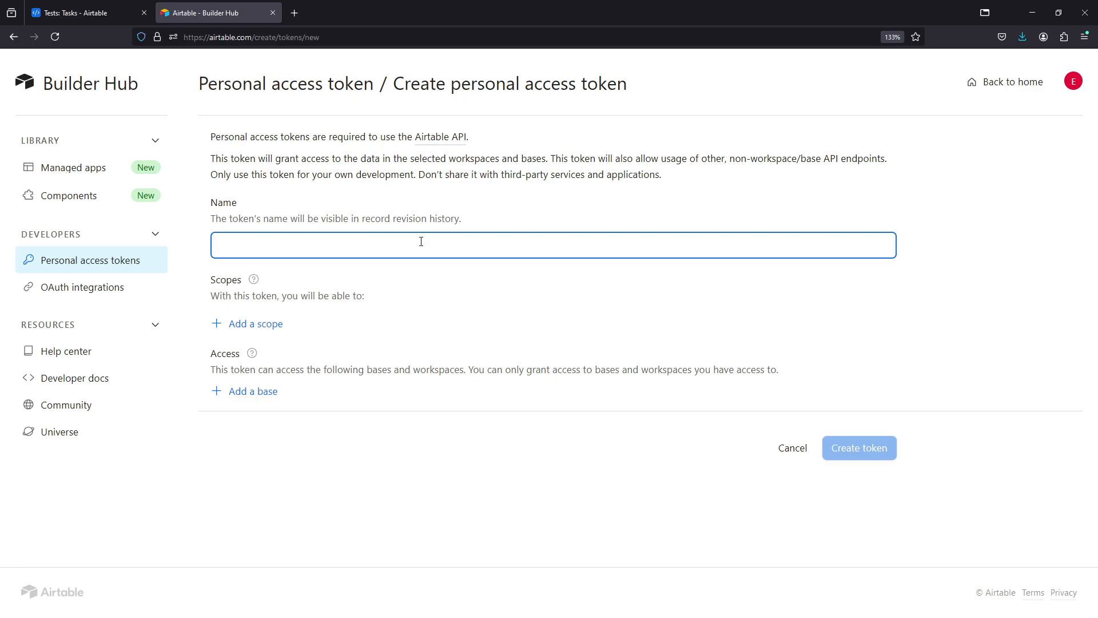
{"action": "type", "text": "Tes"}
{"action": "key", "text": "BackSpace"}
{"action": "key", "text": "BackSpace"}
{"action": "type", "text": "AirTable Toek"}
{"action": "key", "text": "BackSpace"}
{"action": "key", "text": "BackSpace"}
{"action": "type", "text": "Tok"}
Add the data.records:read and data.records:write scopes to the new token
{"action": "left_click", "coordinate": [261, 325]}
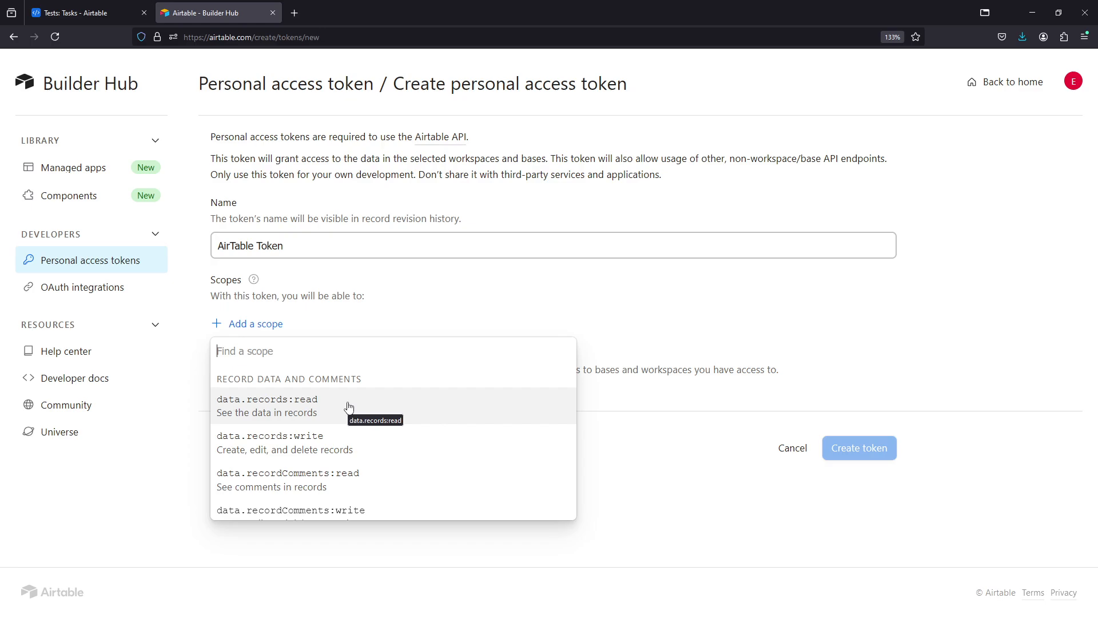
{"action": "left_click", "coordinate": [316, 412]}
{"action": "left_click", "coordinate": [279, 359]}
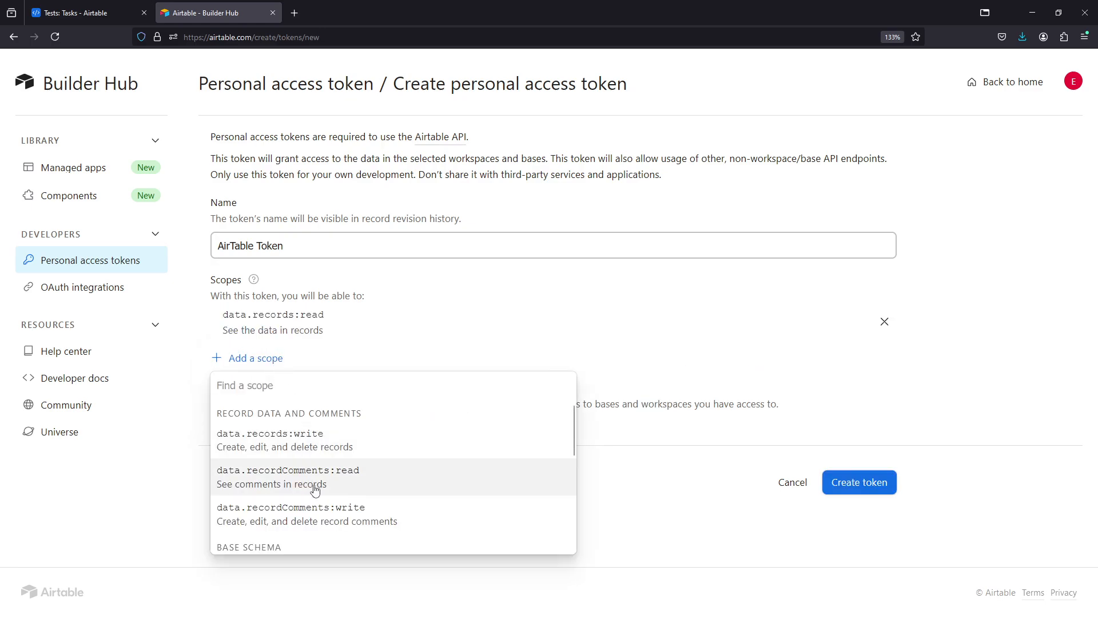
{"action": "left_click", "coordinate": [341, 447]}
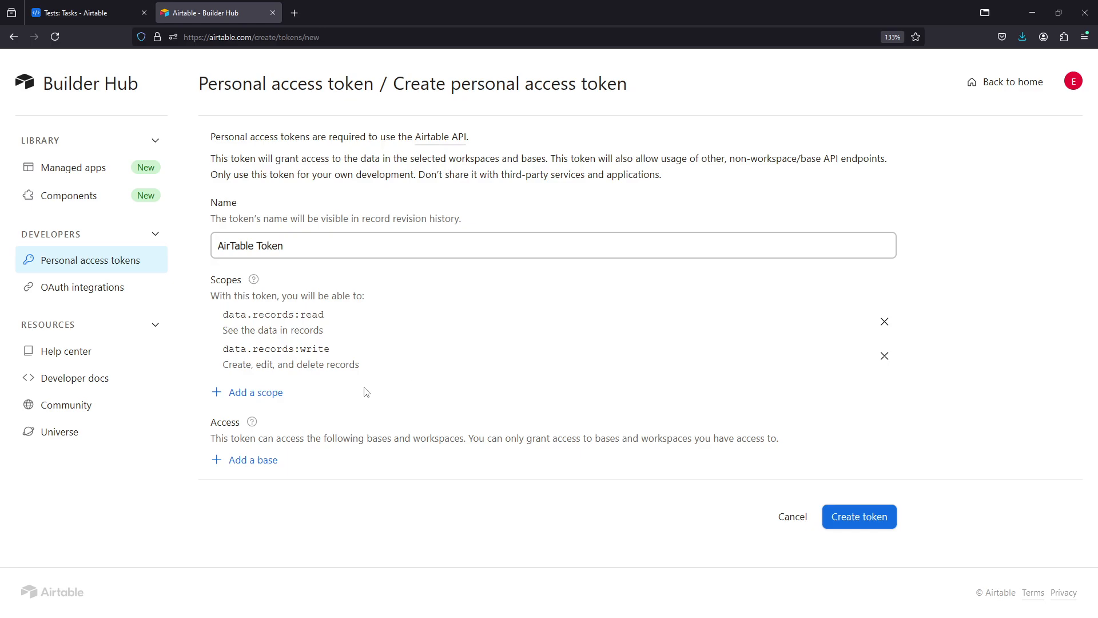
{"action": "left_click", "coordinate": [252, 399]}
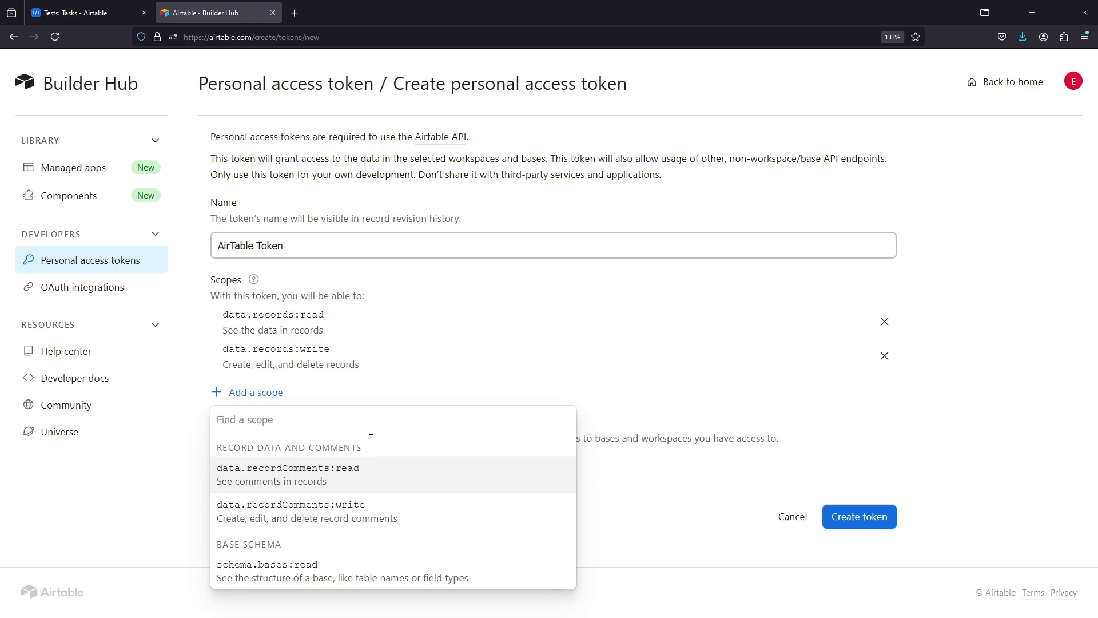
{"action": "left_click", "coordinate": [283, 401]}
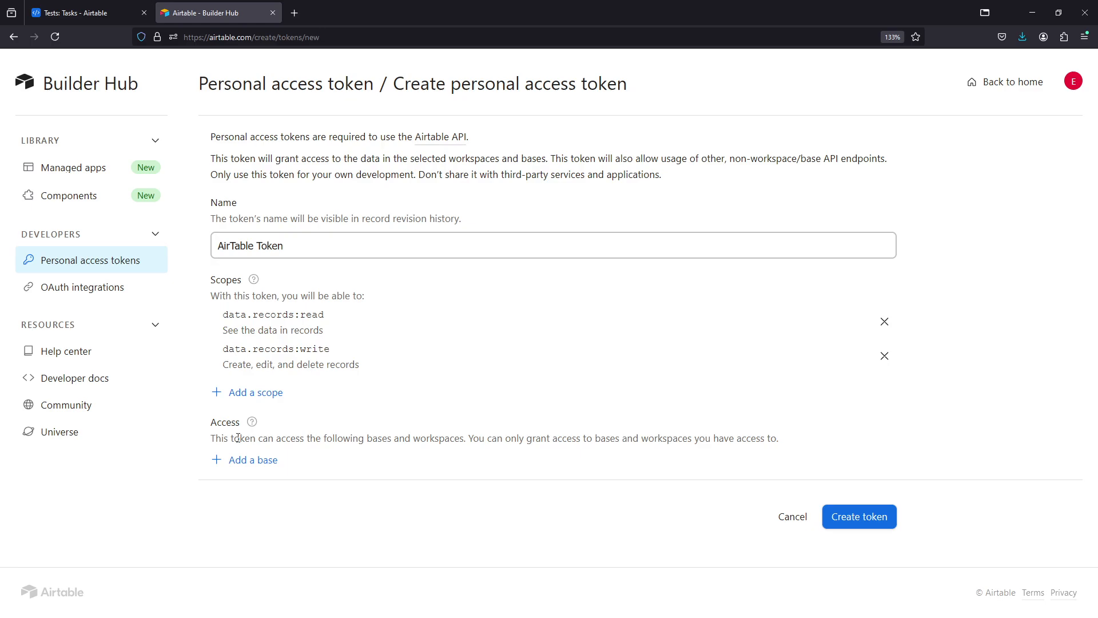
Grant the token access to all current and future bases in all current and future workspaces, and create it
{"action": "left_click", "coordinate": [247, 462]}
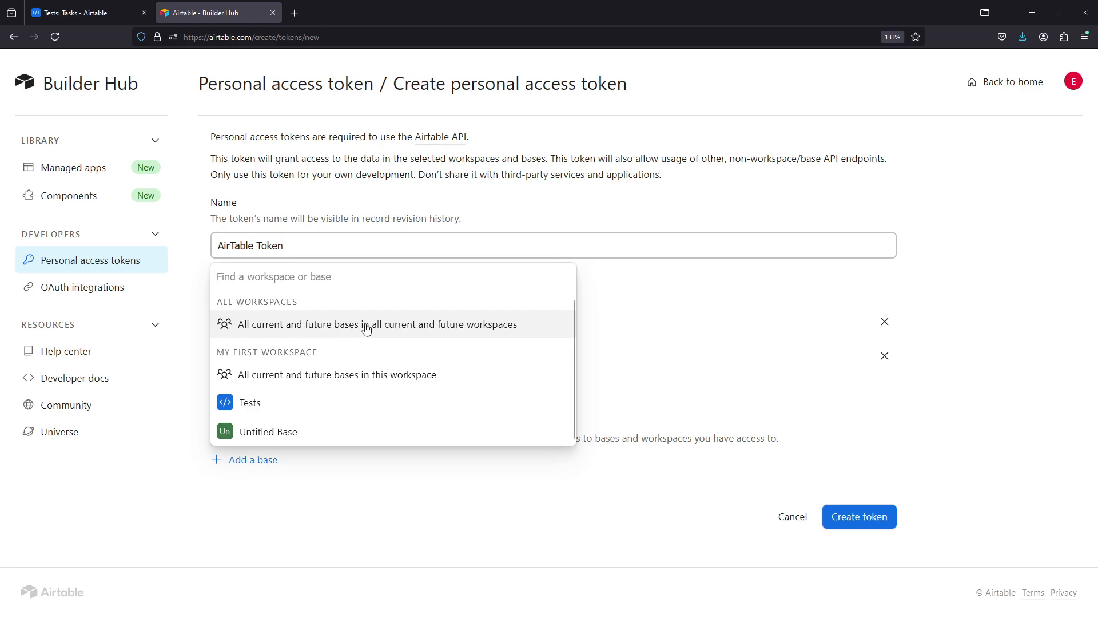
{"action": "left_click", "coordinate": [410, 324]}
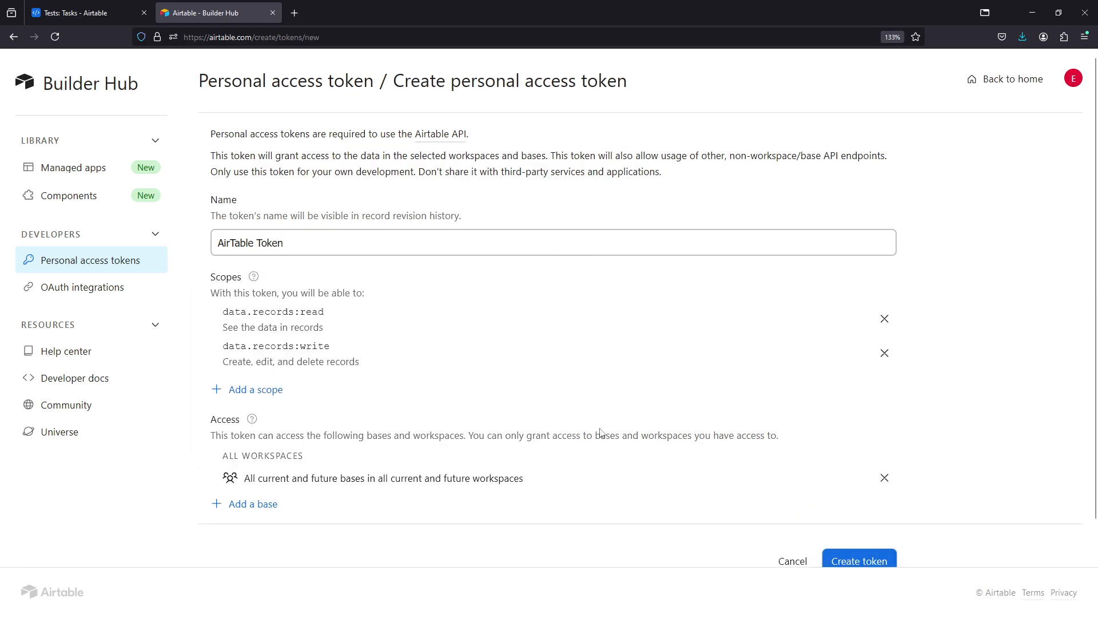
{"action": "scroll", "coordinate": [334, 288], "scroll_direction": "down", "scroll_amount": 1}
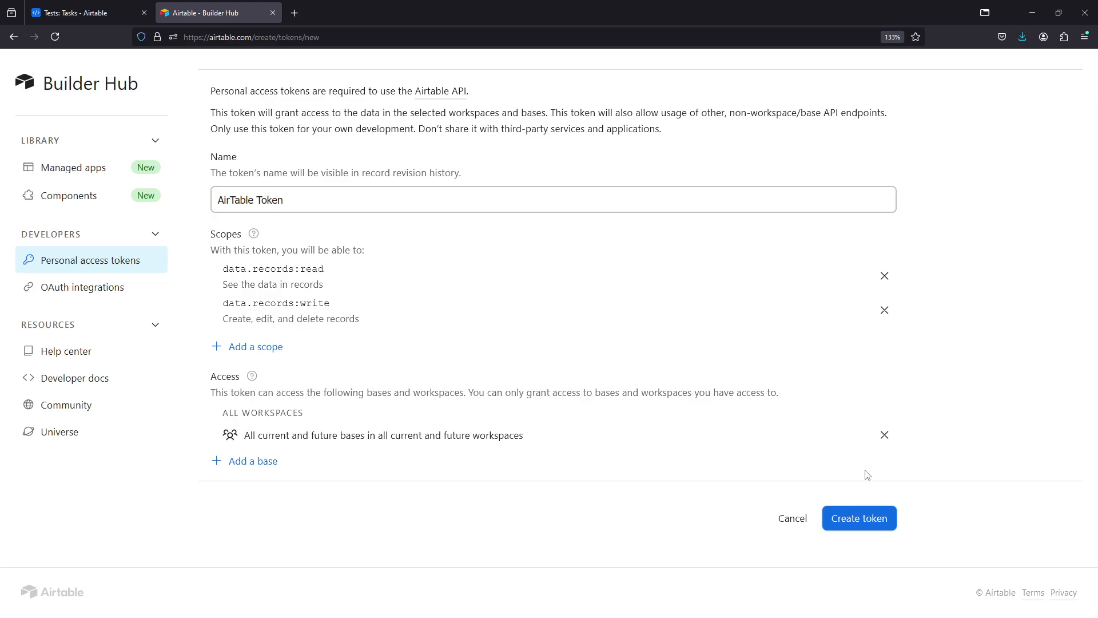
{"action": "left_click", "coordinate": [867, 518]}
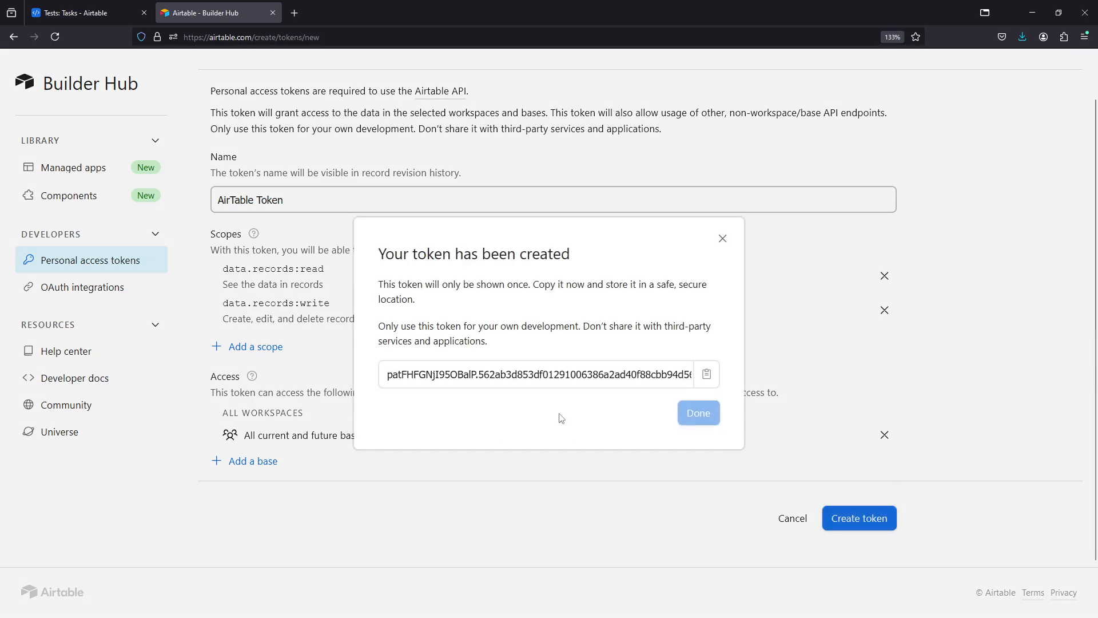
Copy the newly created access token and close its confirmation dialog
{"action": "left_click", "coordinate": [708, 379]}
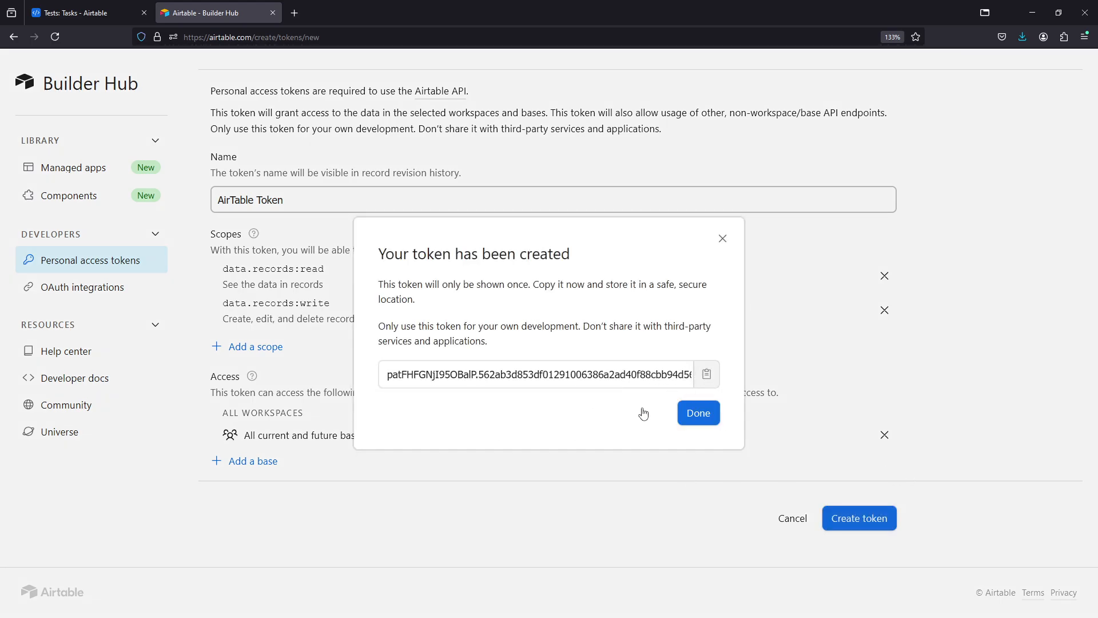
{"action": "left_click", "coordinate": [691, 418]}
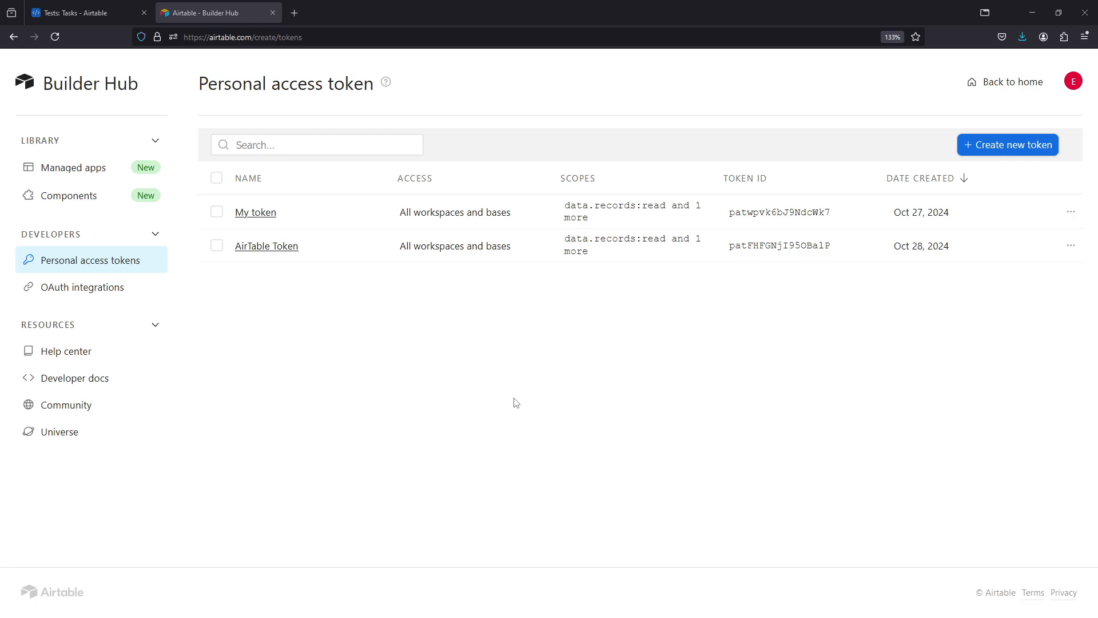
Switch to the Packages web app and open its keys page
{"action": "left_click_drag", "start_coordinate": [451, 617], "coordinate": [446, 1]}
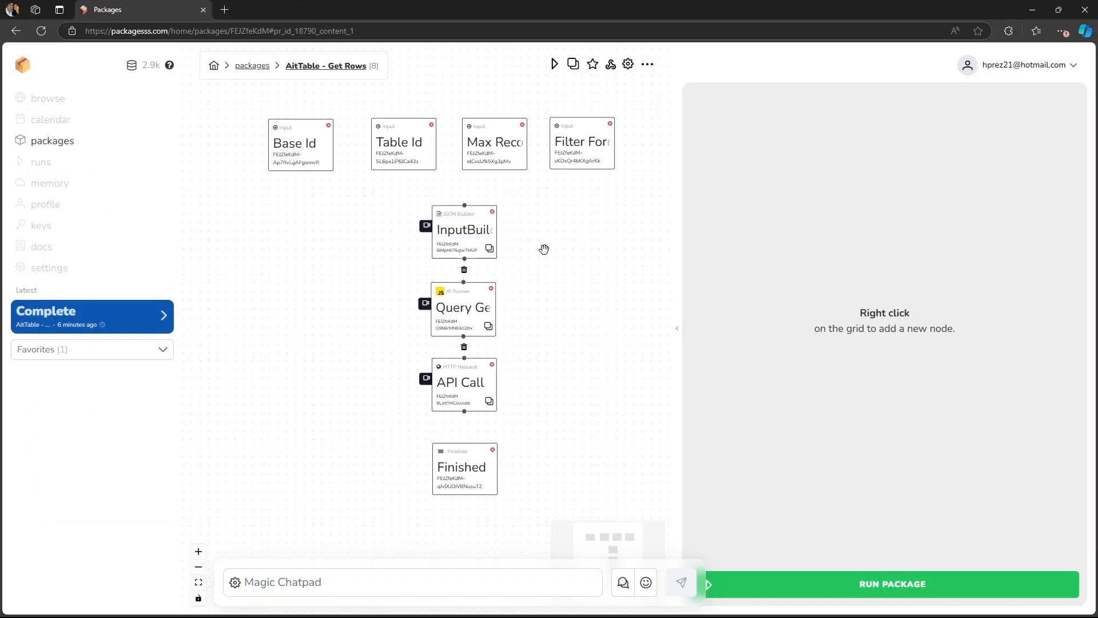
{"action": "left_click_drag", "start_coordinate": [573, 231], "coordinate": [595, 275]}
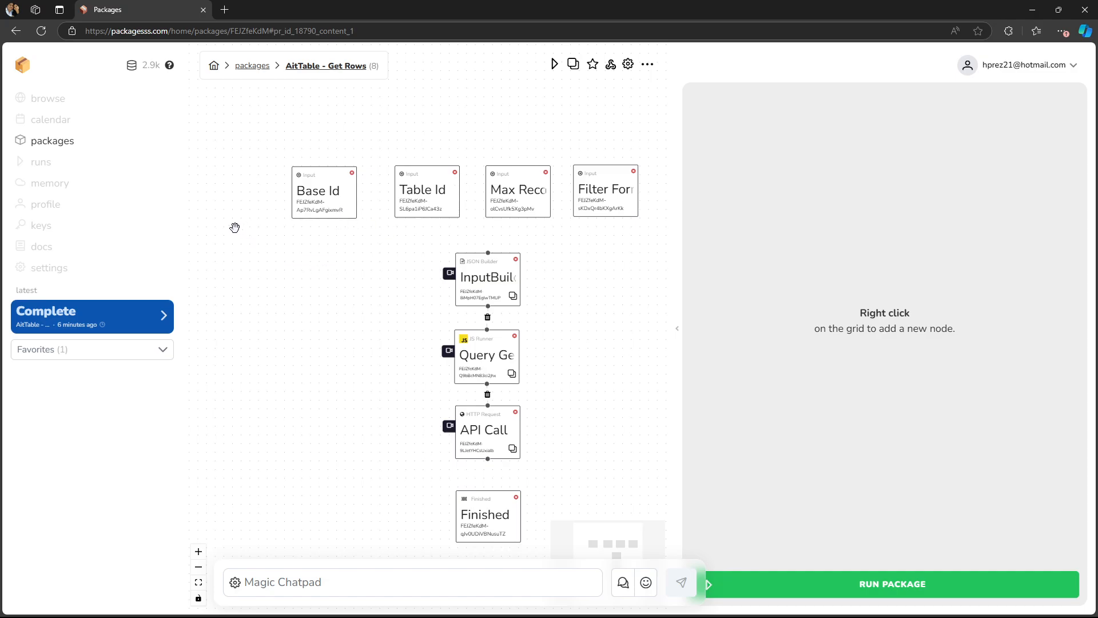
{"action": "left_click", "coordinate": [47, 229]}
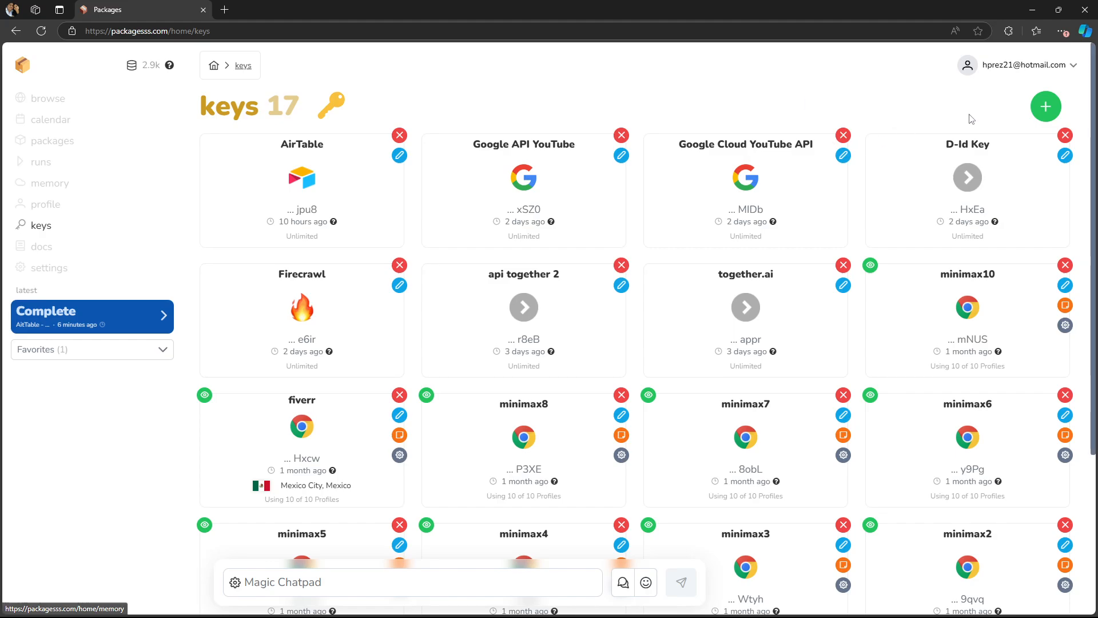
Start adding a new key with Custom Service as its service
{"action": "left_click", "coordinate": [1047, 109]}
{"action": "left_click", "coordinate": [410, 352]}
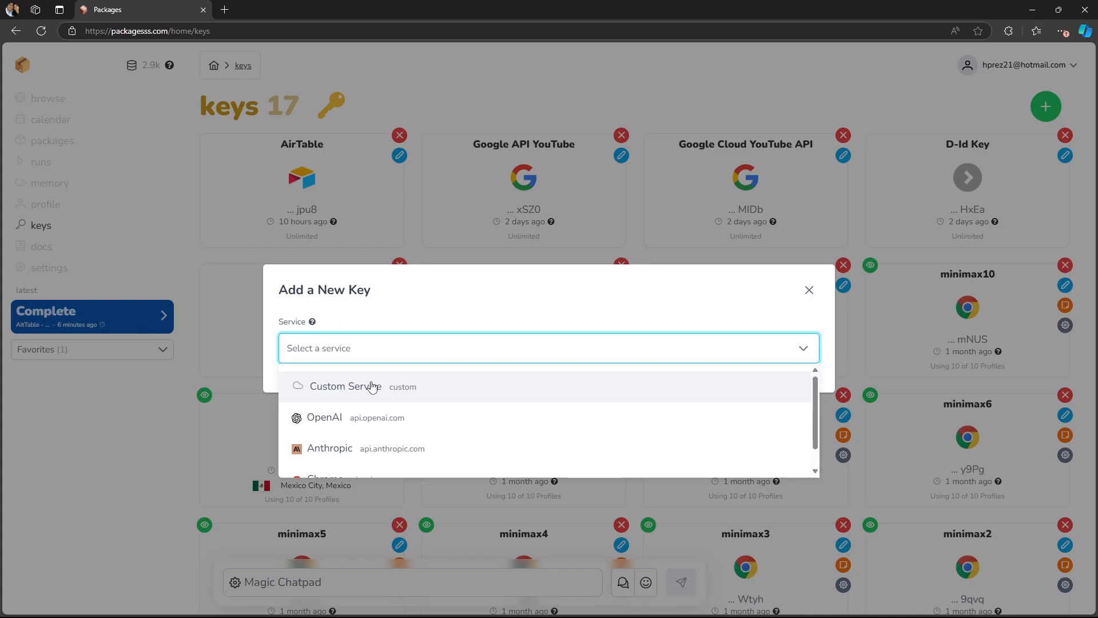
{"action": "left_click", "coordinate": [342, 387]}
{"action": "left_click", "coordinate": [366, 276]}
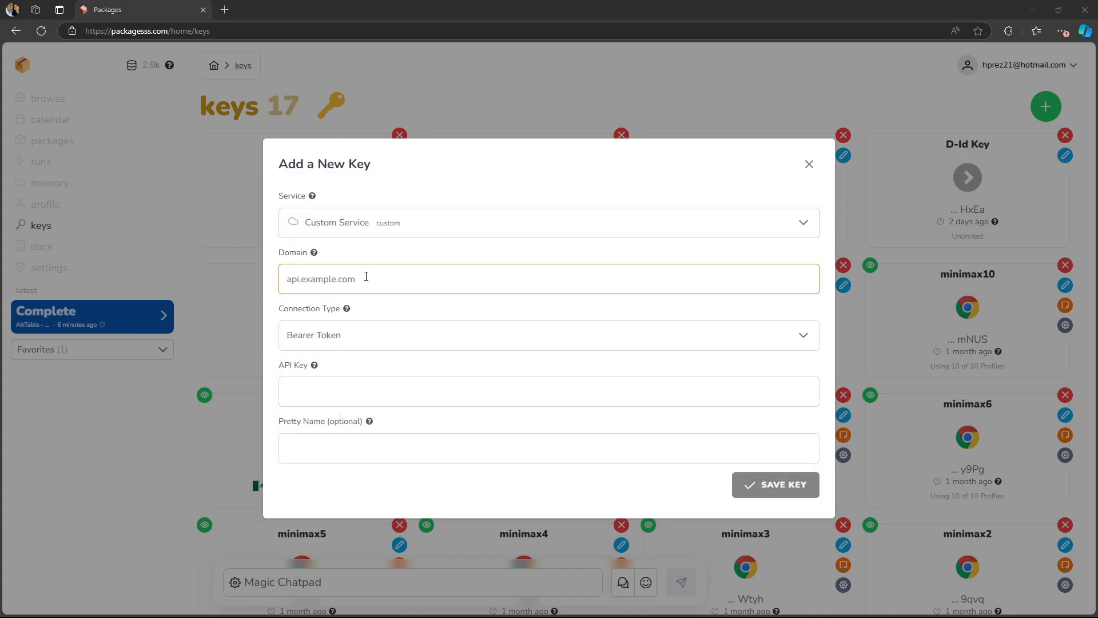
Switch back to Airtable and open the Web API reference from the developer docs
{"action": "key", "text": "alt+Tab"}
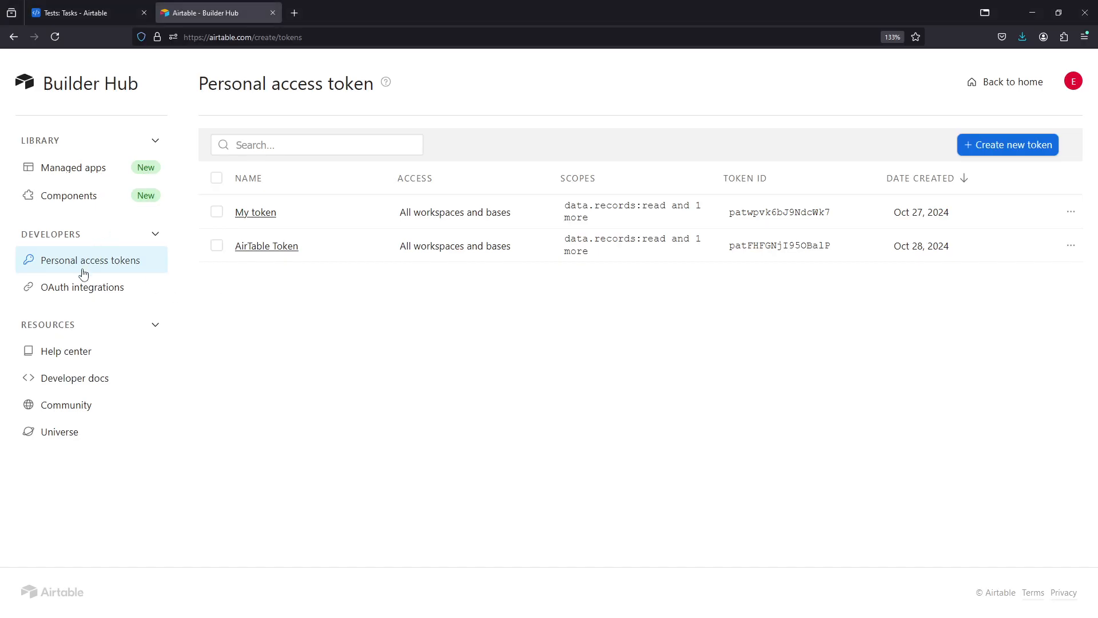
{"action": "left_click", "coordinate": [79, 386]}
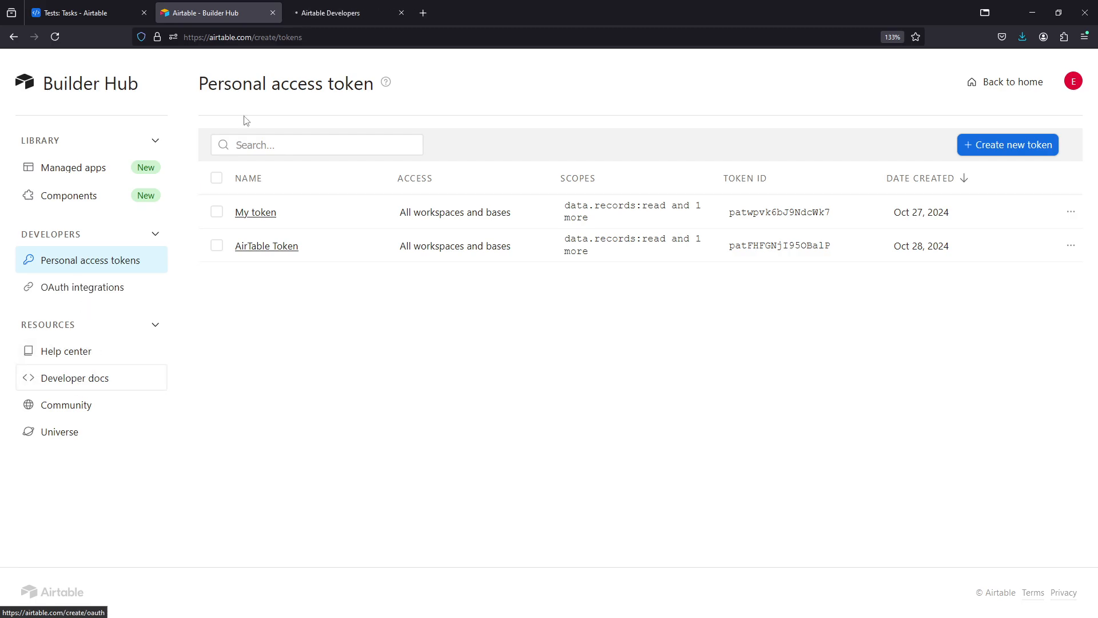
{"action": "left_click", "coordinate": [337, 19]}
{"action": "scroll", "coordinate": [352, 269], "scroll_direction": "down", "scroll_amount": 5}
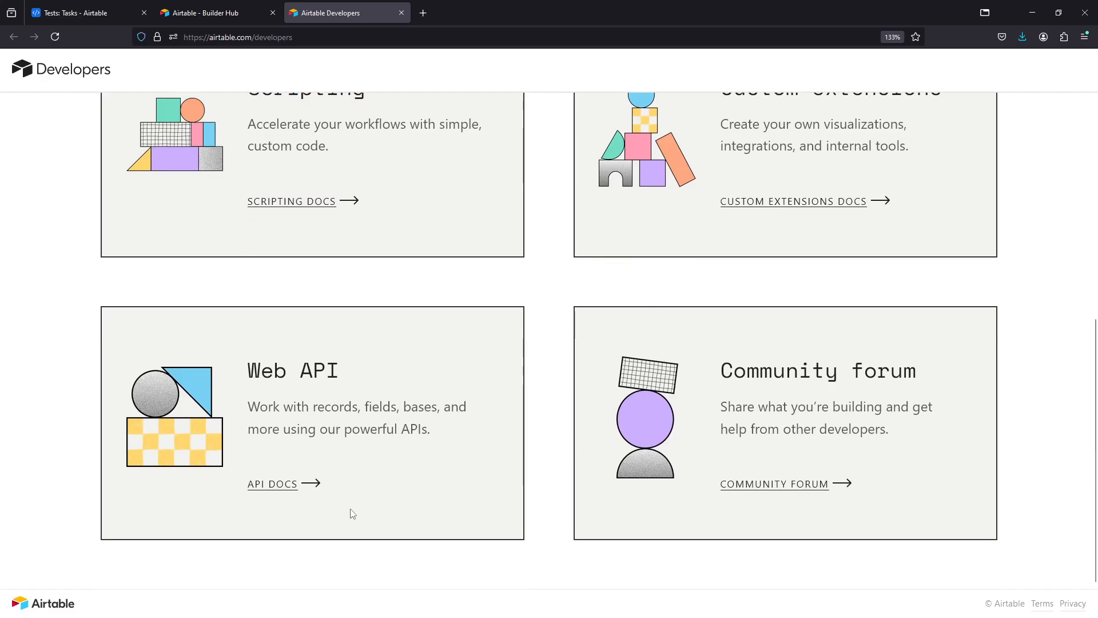
{"action": "left_click", "coordinate": [272, 484]}
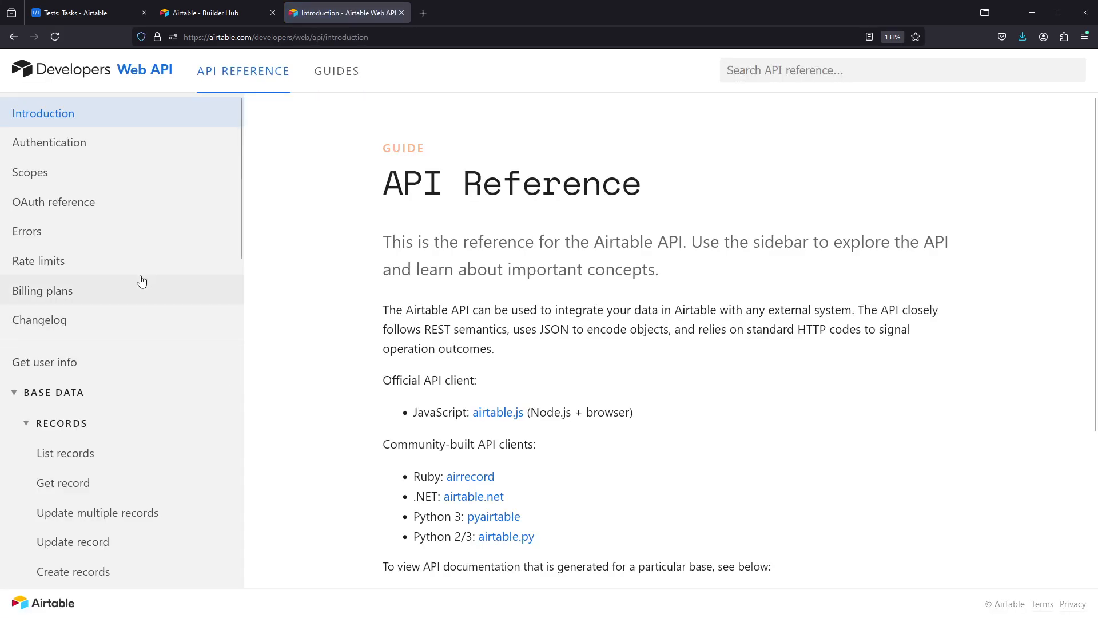
{"action": "left_click", "coordinate": [160, 153]}
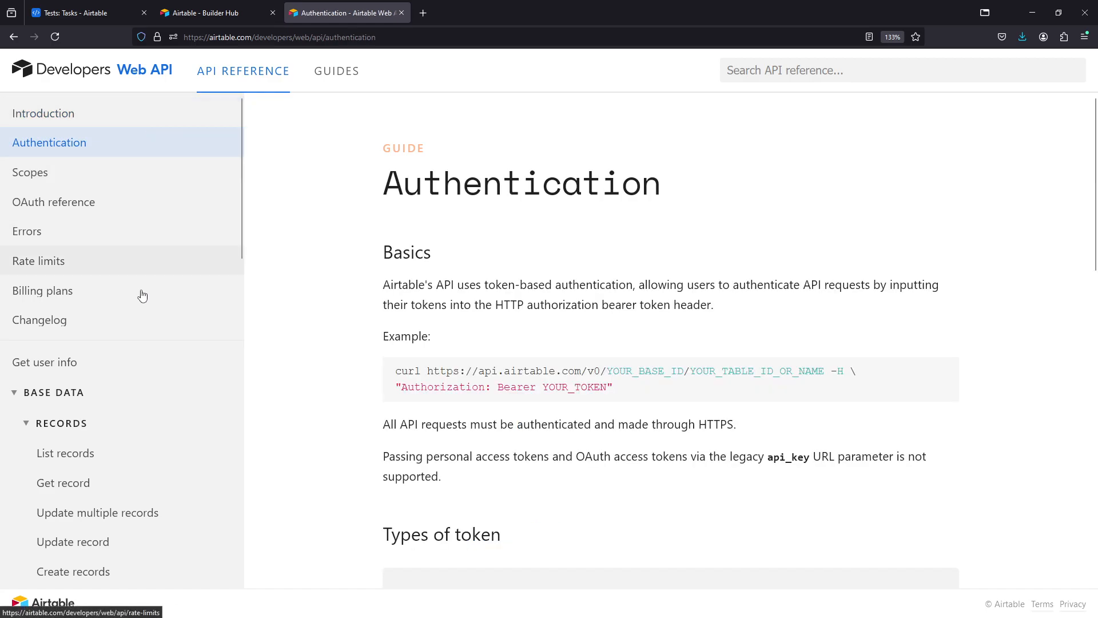
{"action": "scroll", "coordinate": [122, 424], "scroll_direction": "down", "scroll_amount": 3}
{"action": "left_click", "coordinate": [104, 267]}
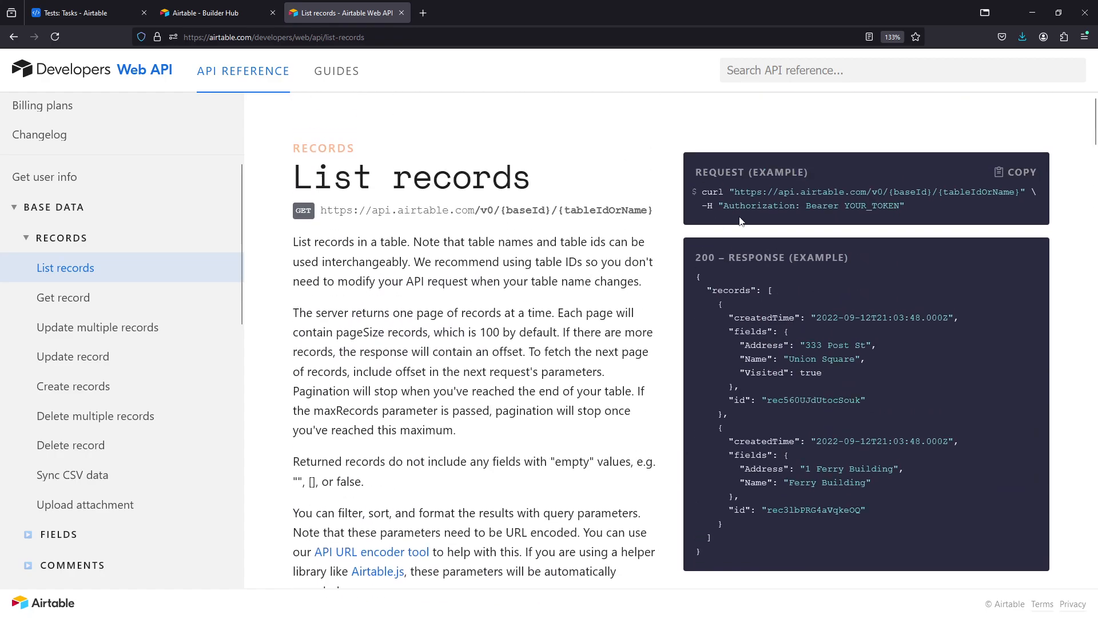
{"action": "left_click_drag", "start_coordinate": [735, 191], "coordinate": [868, 190]}
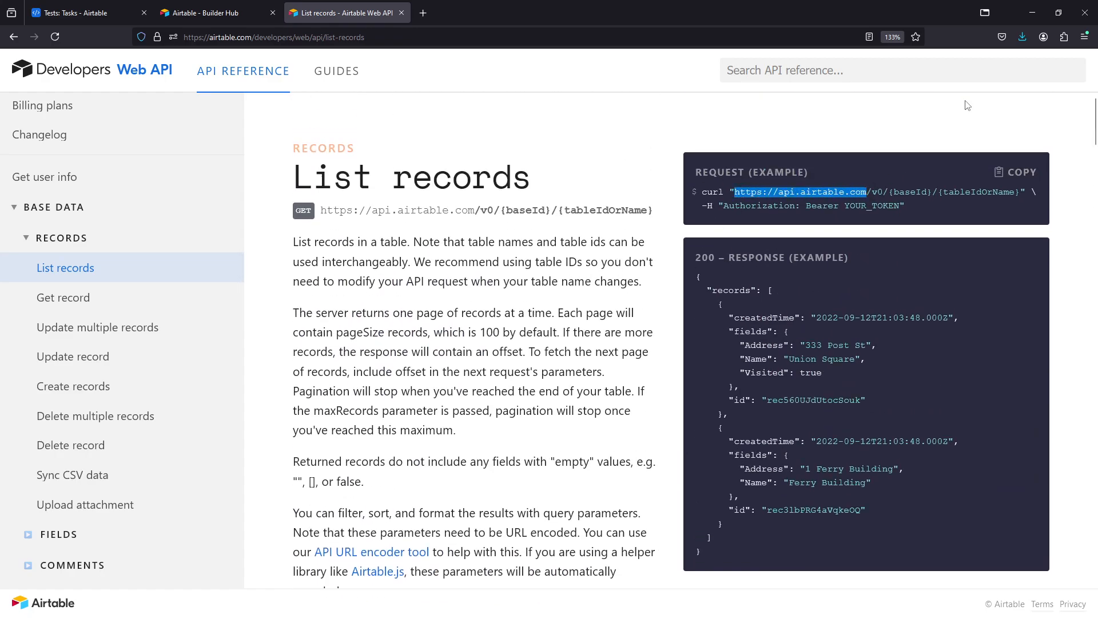
{"action": "key", "text": "alt+Tab"}
{"action": "key", "text": "ctrl+v"}
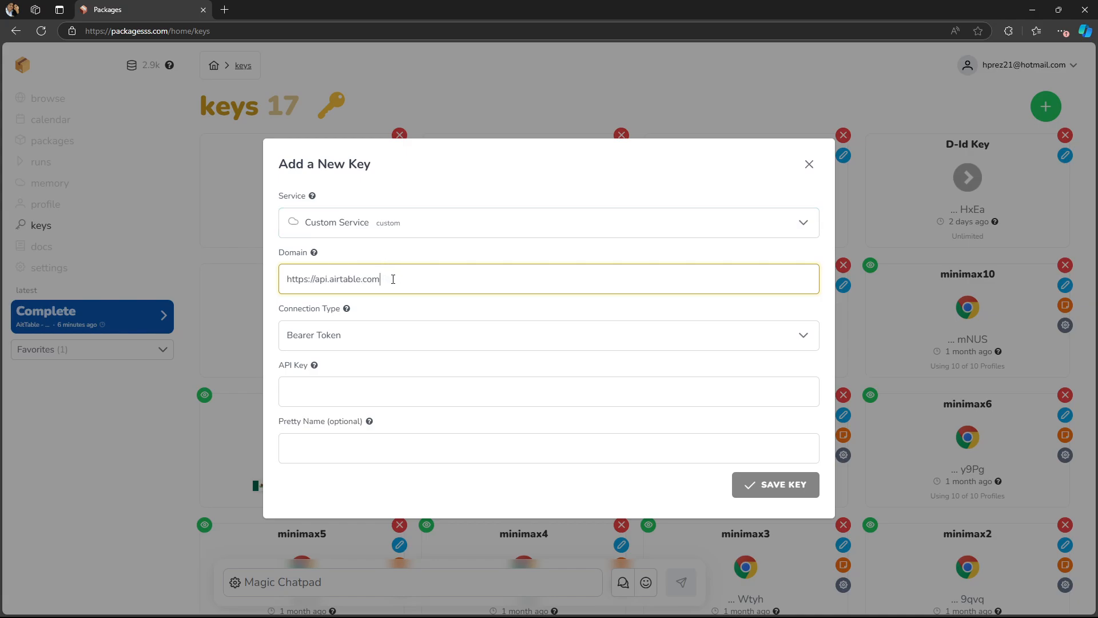
{"action": "key", "text": "ctrl+plus"}
{"action": "key", "text": "ctrl+plus"}
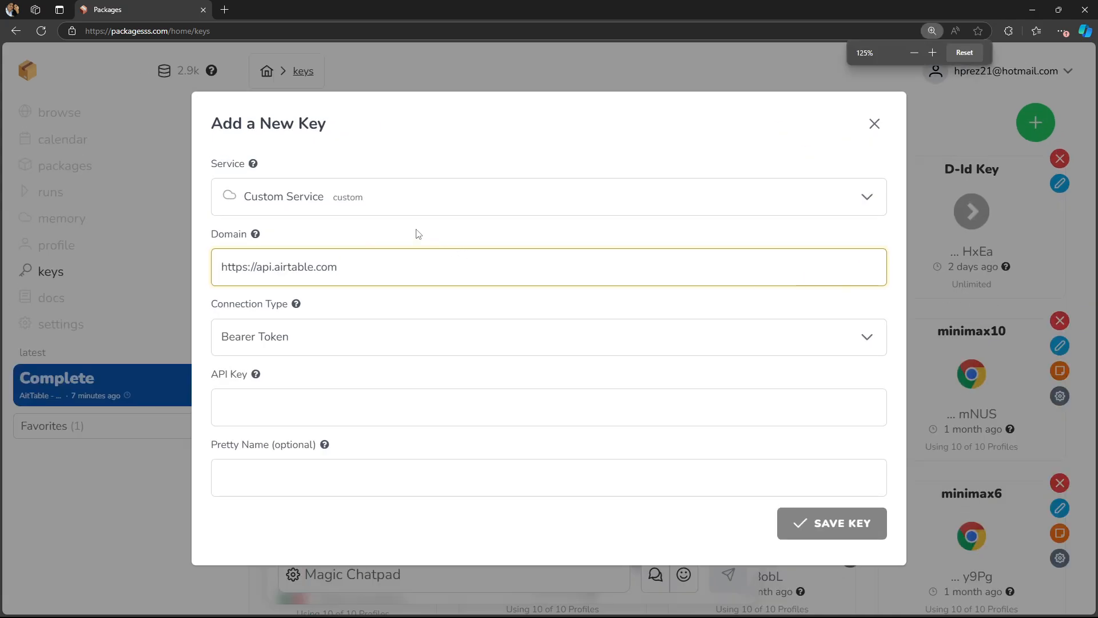
Choose Bearer Token as the connection type, enter AirTable Key as the pretty name, and close the key form without saving
{"action": "triple_click", "coordinate": [328, 266]}
{"action": "left_click", "coordinate": [330, 337]}
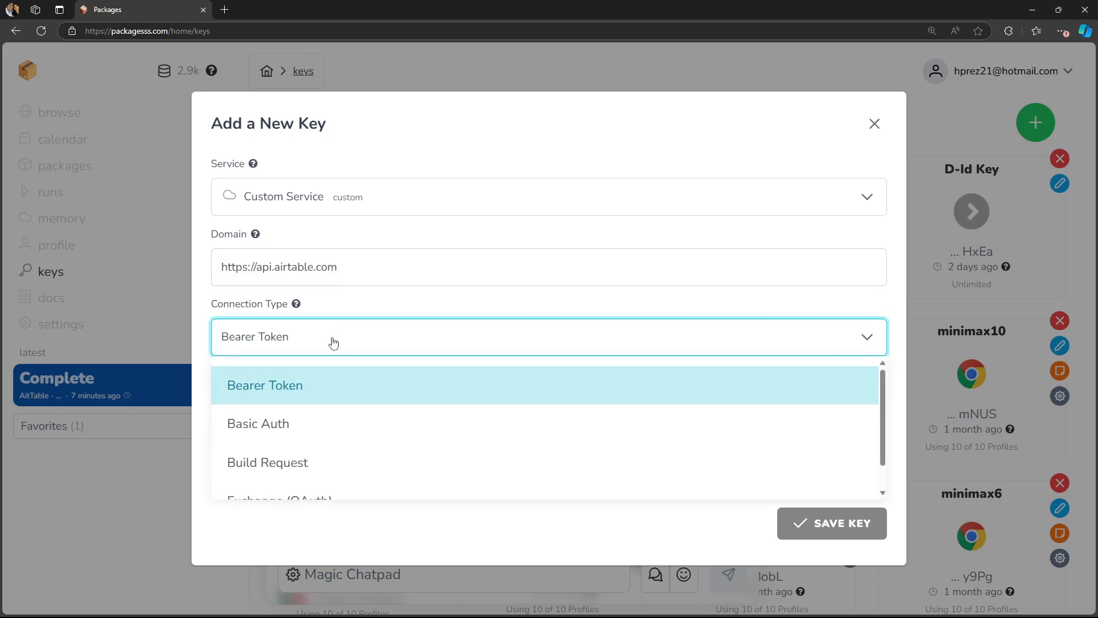
{"action": "left_click", "coordinate": [269, 396]}
{"action": "left_click", "coordinate": [311, 404]}
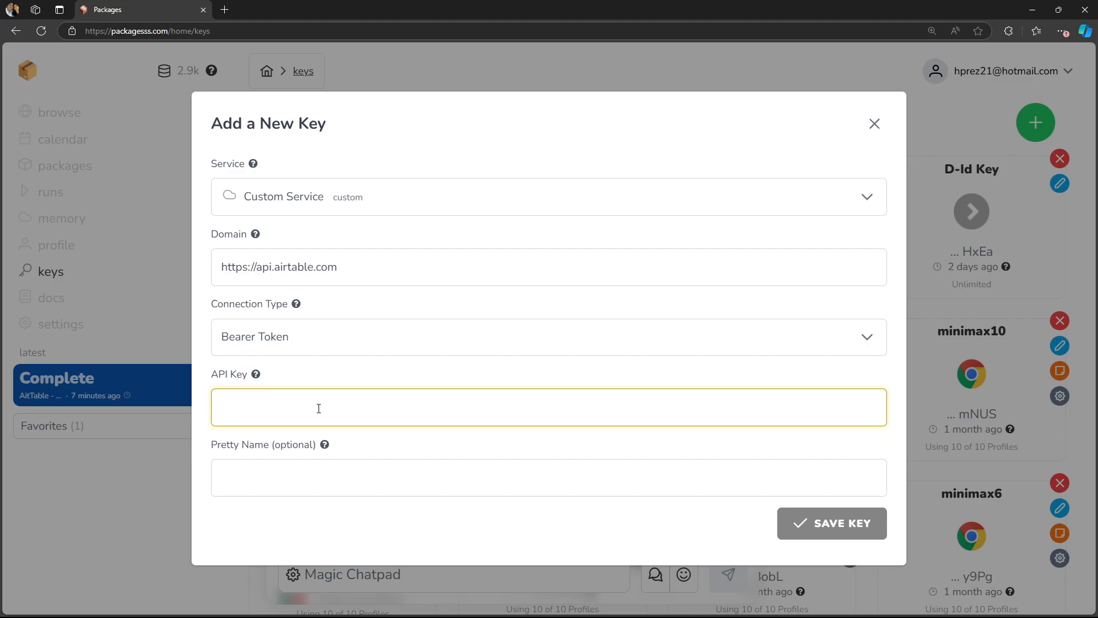
{"action": "left_click", "coordinate": [342, 470]}
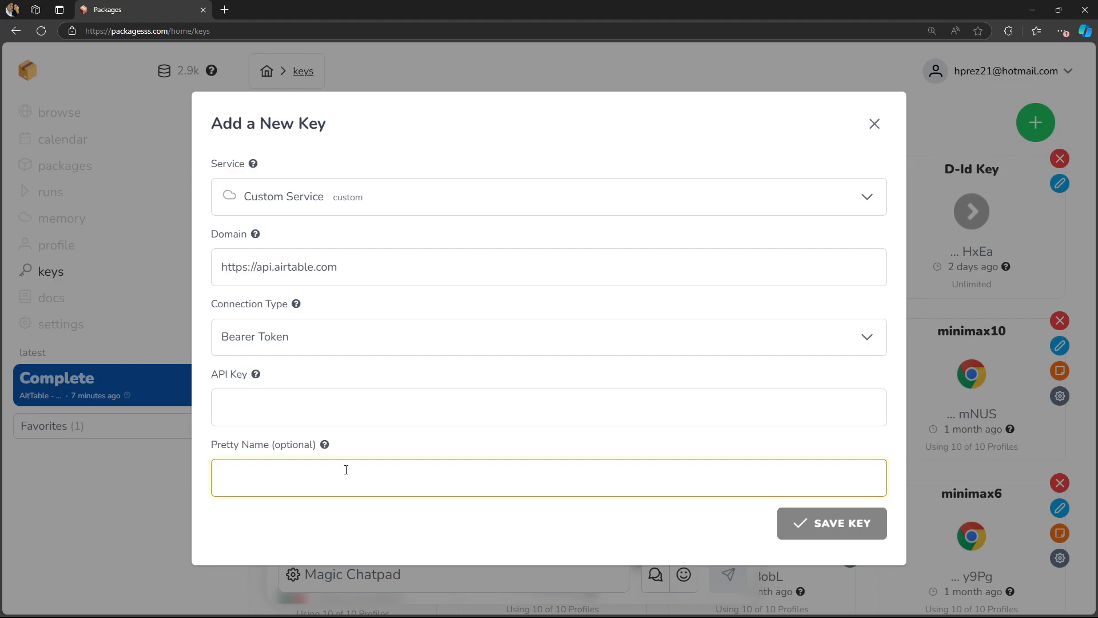
{"action": "left_click", "coordinate": [362, 419]}
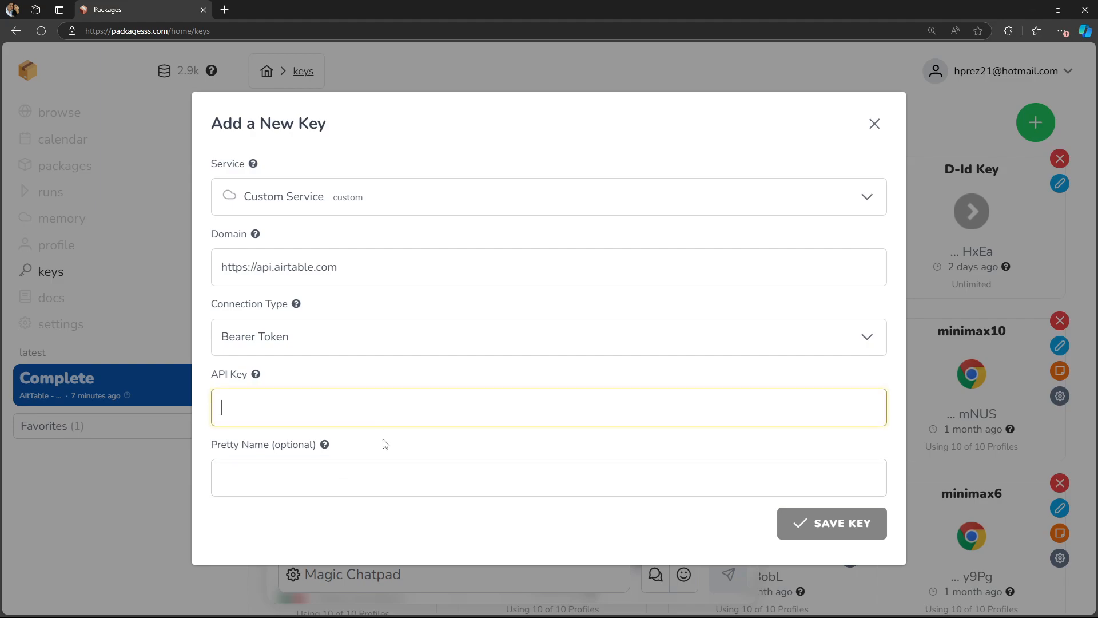
{"action": "left_click", "coordinate": [389, 463]}
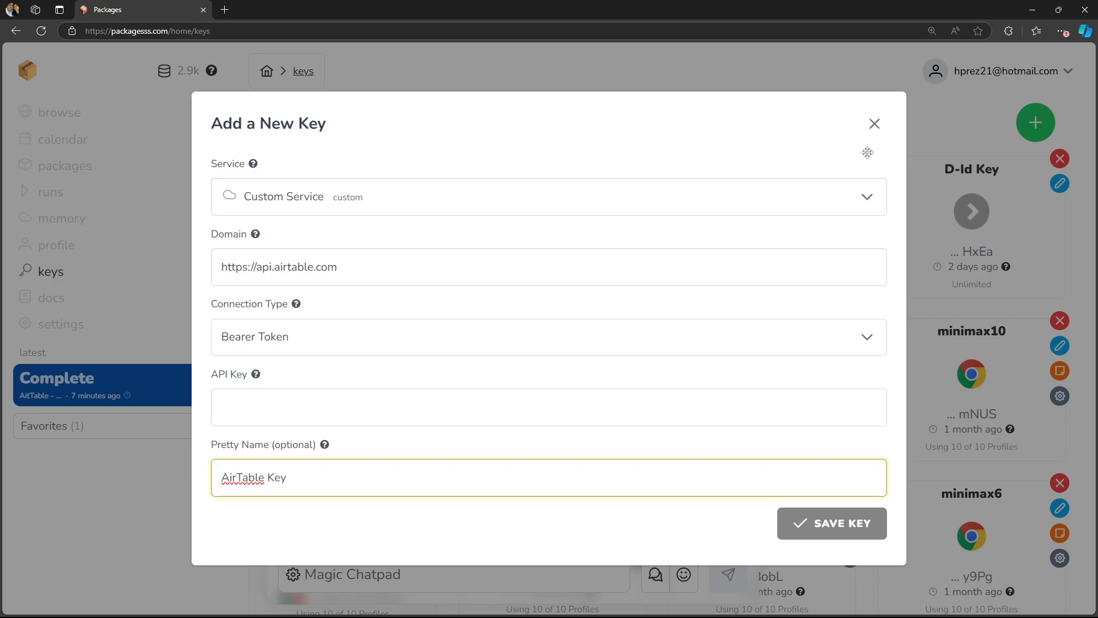
{"action": "left_click", "coordinate": [874, 124]}
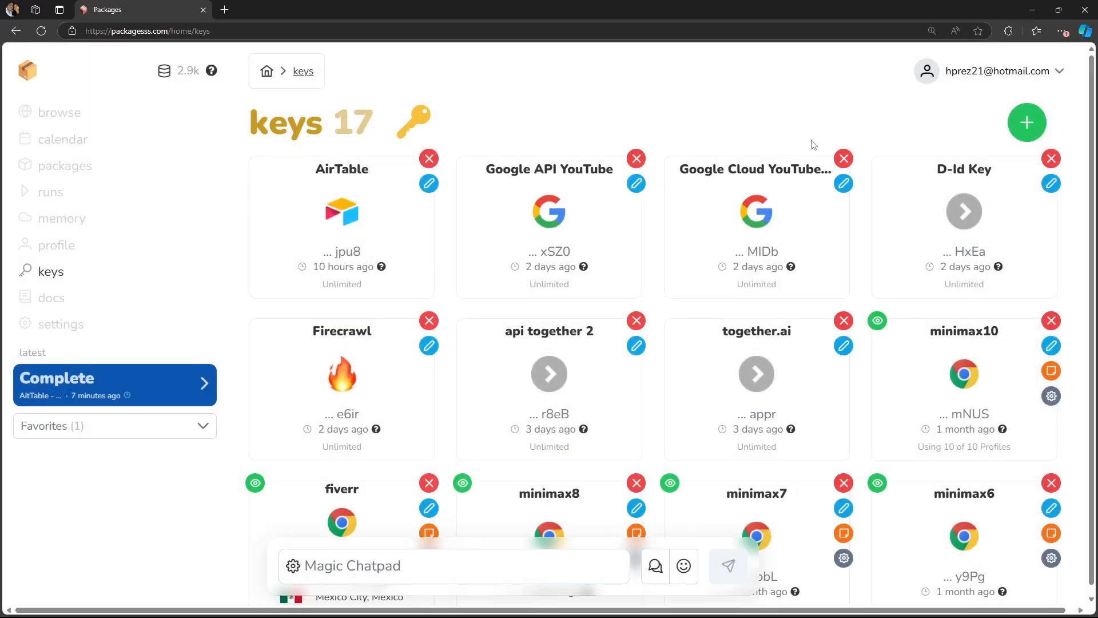
Open the AitTable - Get Rows package and show the settings of its Base Id input node
{"action": "left_click", "coordinate": [77, 164]}
{"action": "left_click", "coordinate": [354, 225]}
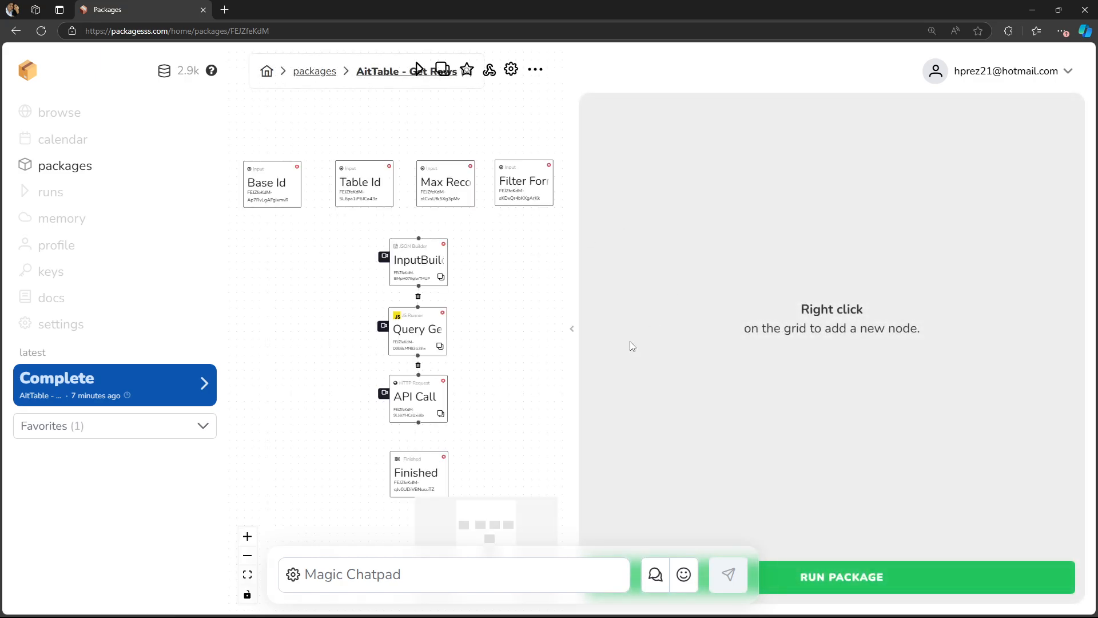
{"action": "left_click_drag", "start_coordinate": [573, 326], "coordinate": [839, 323]}
{"action": "scroll", "coordinate": [446, 226], "scroll_direction": "up", "scroll_amount": 3}
{"action": "left_click_drag", "start_coordinate": [446, 225], "coordinate": [615, 316]}
{"action": "left_click", "coordinate": [297, 256]}
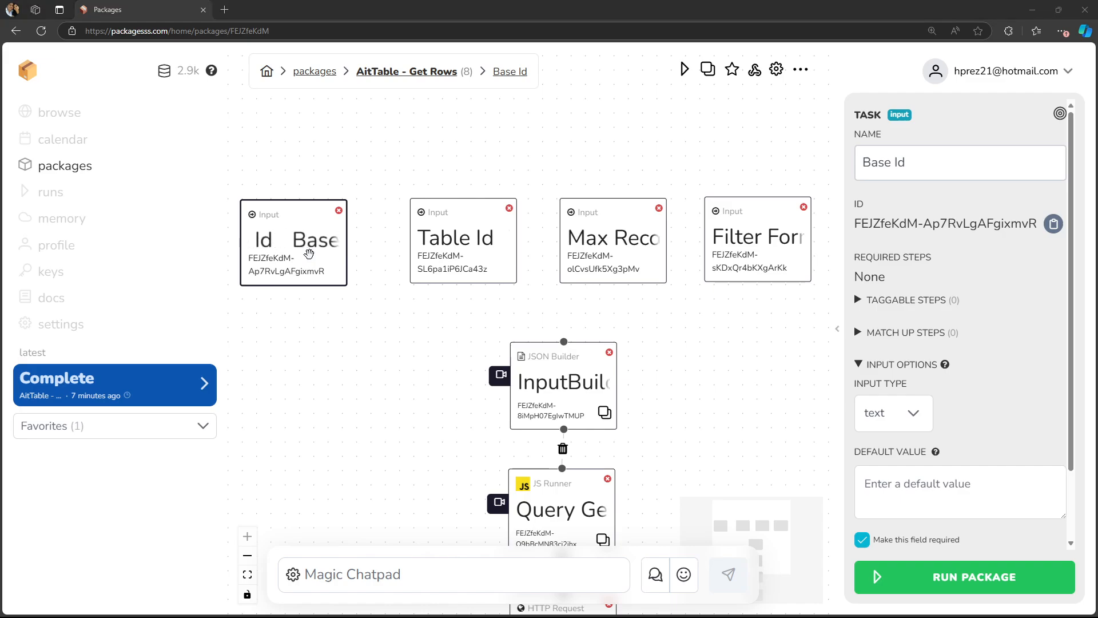
Switch to the Tests base in Airtable and highlight the base ID segment of its web address
{"action": "key", "text": "alt+Tab"}
{"action": "left_click", "coordinate": [98, 15]}
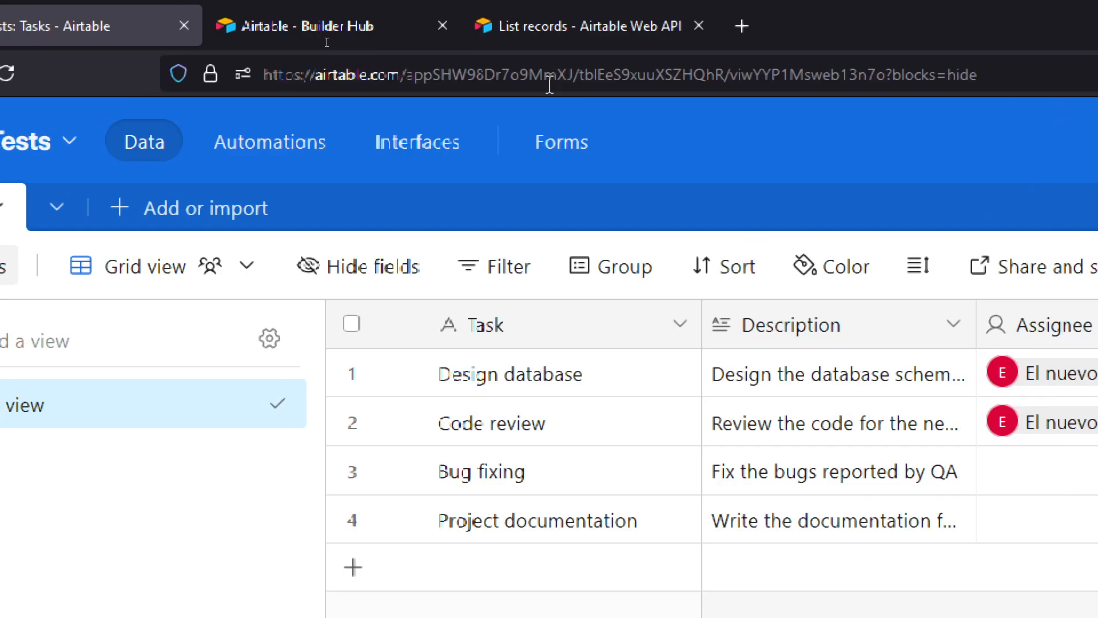
{"action": "left_click", "coordinate": [549, 79]}
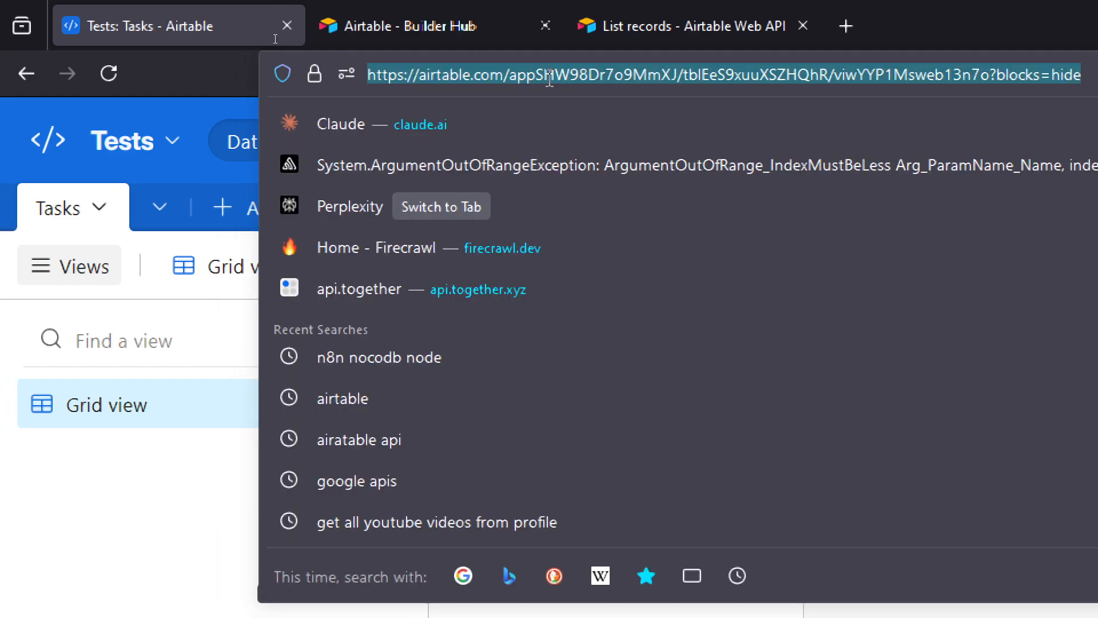
{"action": "double_click", "coordinate": [549, 77]}
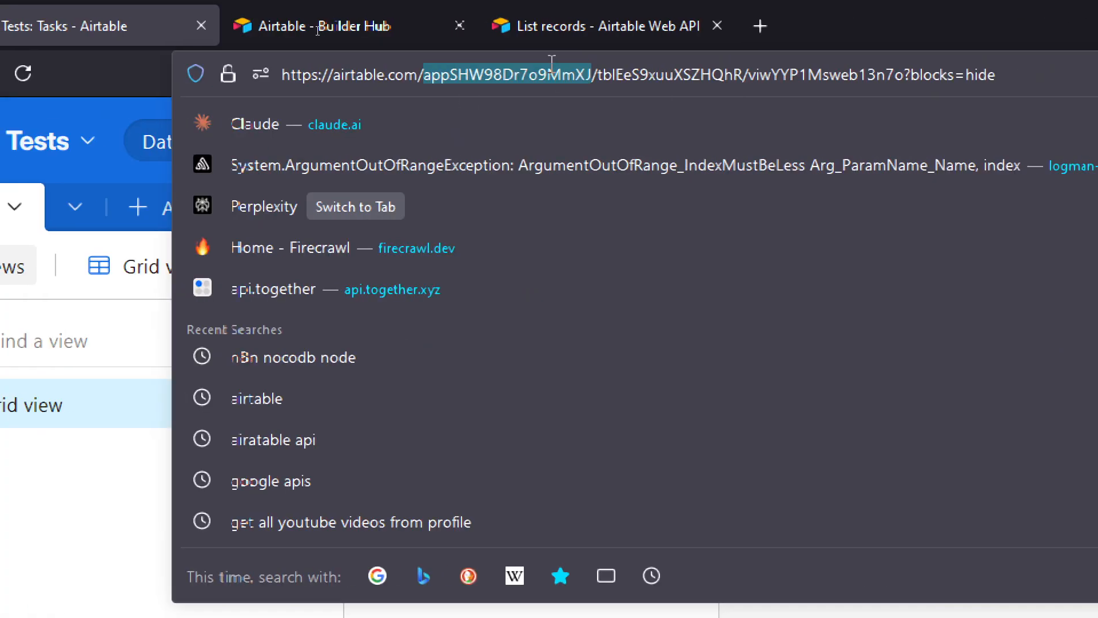
{"action": "left_click", "coordinate": [495, 76]}
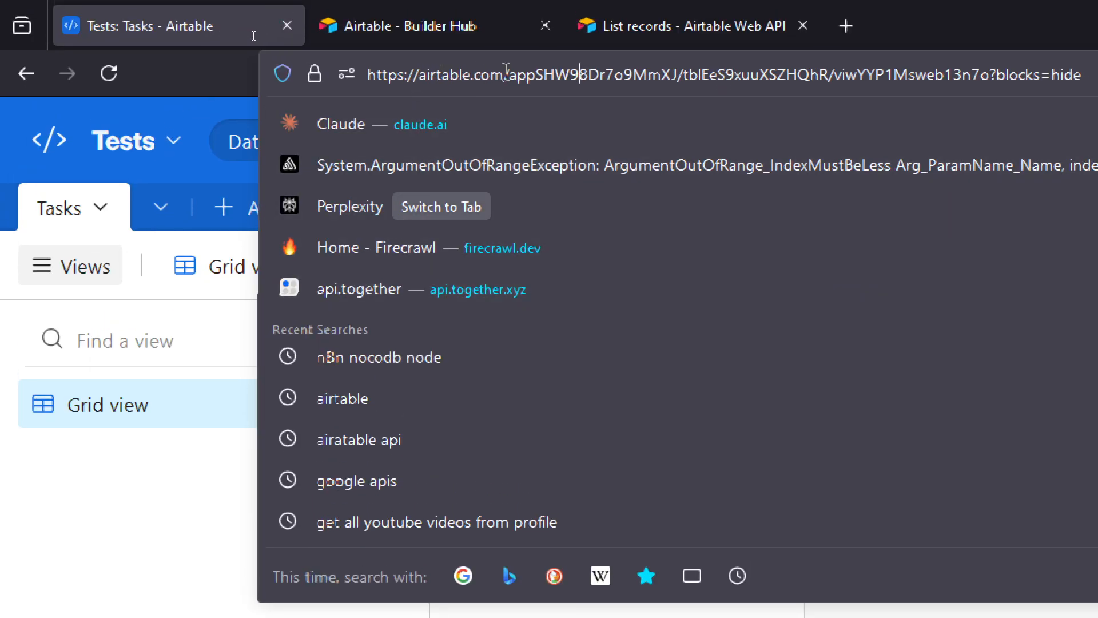
{"action": "left_click_drag", "start_coordinate": [511, 75], "coordinate": [677, 75]}
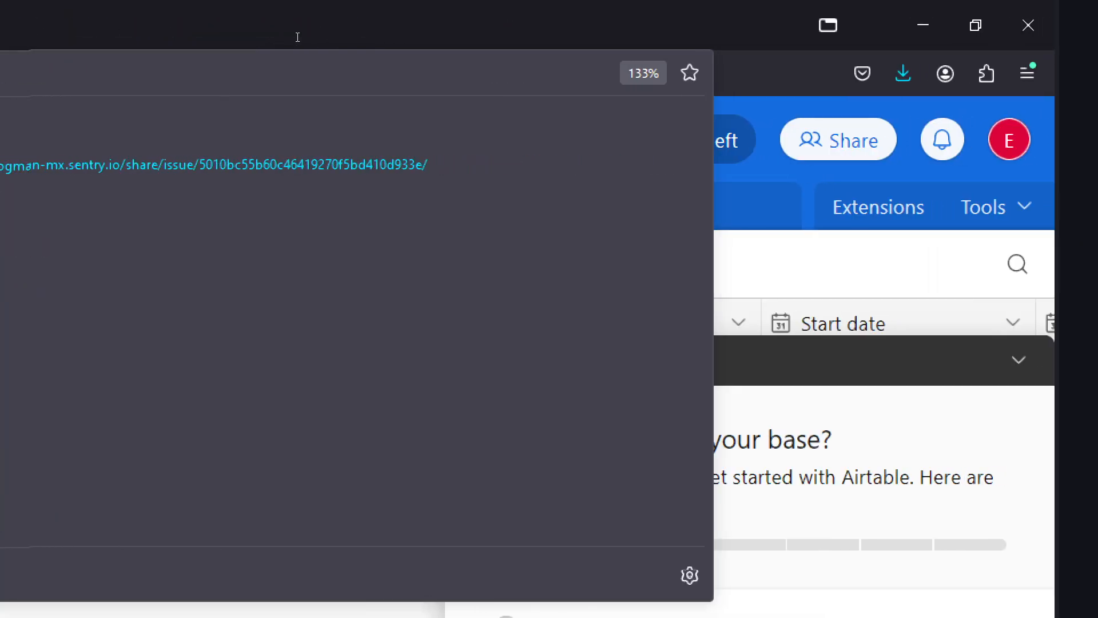
{"action": "double_click", "coordinate": [297, 37]}
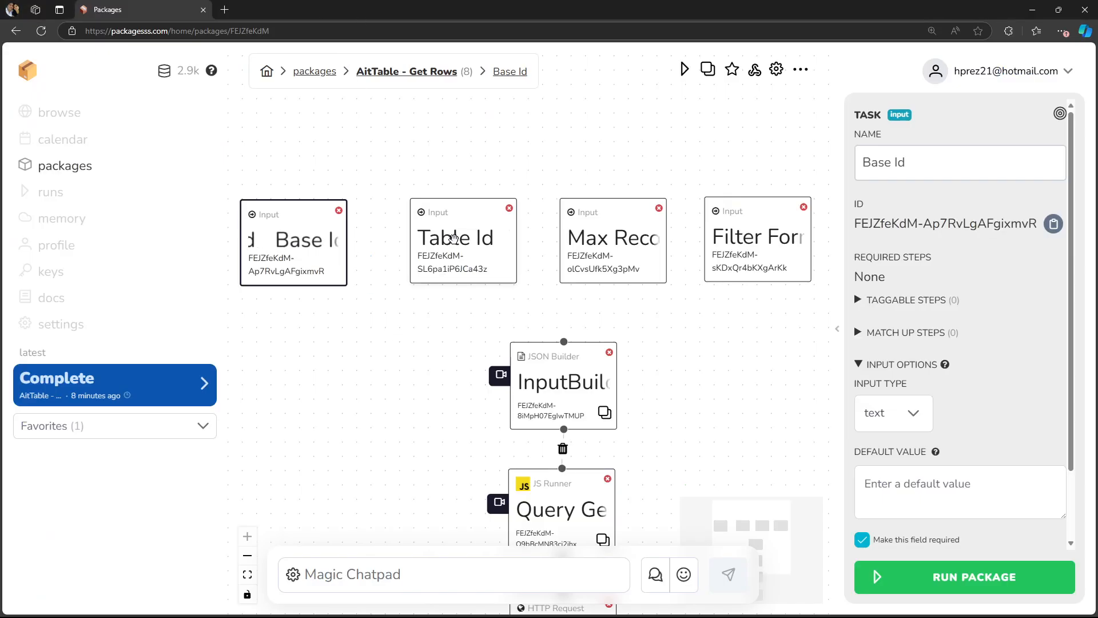
Show the Table Id input in Packages and highlight the matching table ID segment in the Airtable address
{"action": "left_click", "coordinate": [454, 238]}
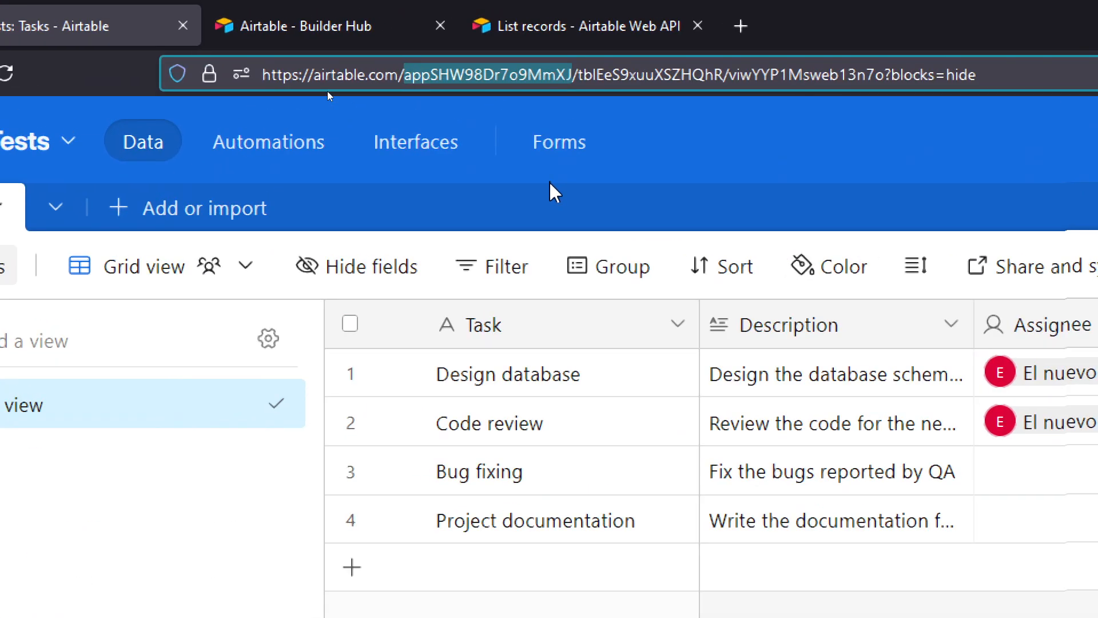
{"action": "left_click", "coordinate": [550, 80]}
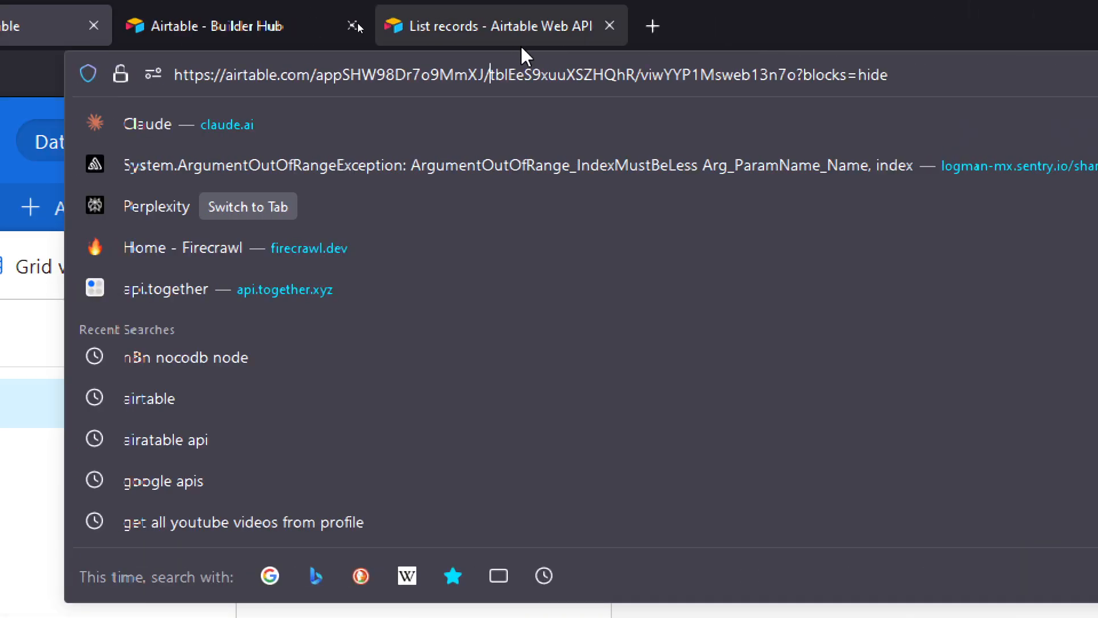
{"action": "double_click", "coordinate": [519, 80]}
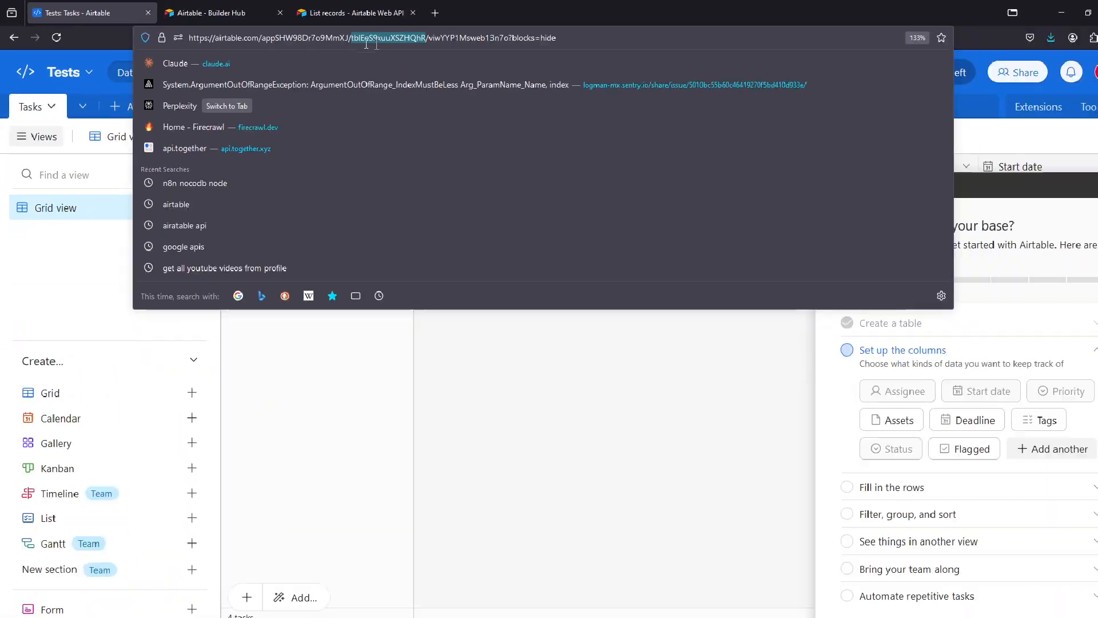
Switch back to Packages and examine the Max Records and Filter Formula input nodes
{"action": "key", "text": "alt+Tab"}
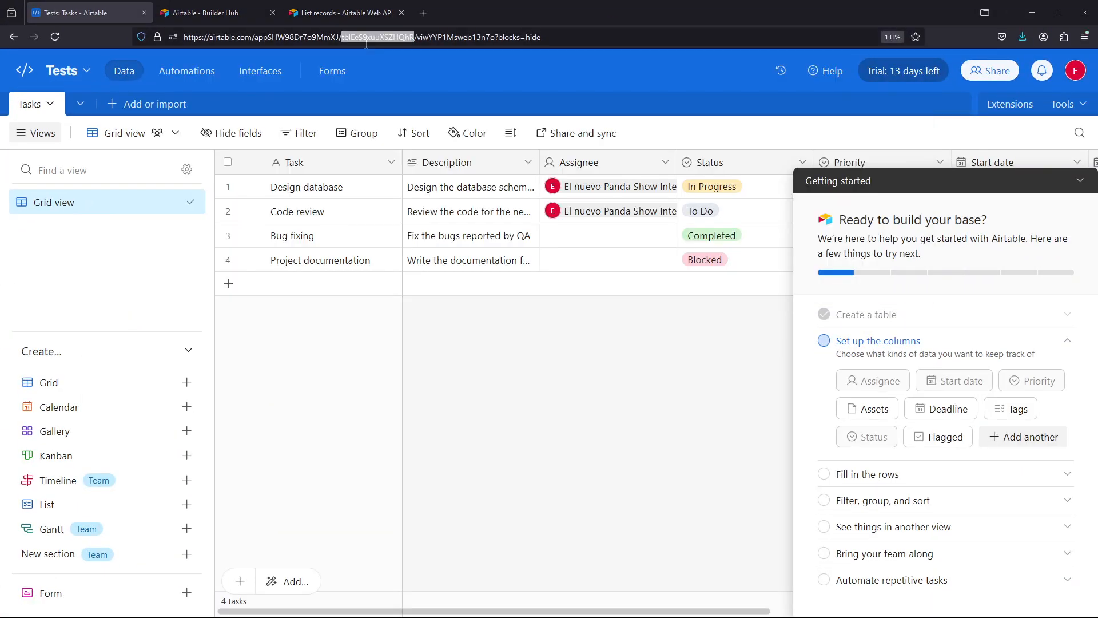
{"action": "left_click", "coordinate": [603, 254]}
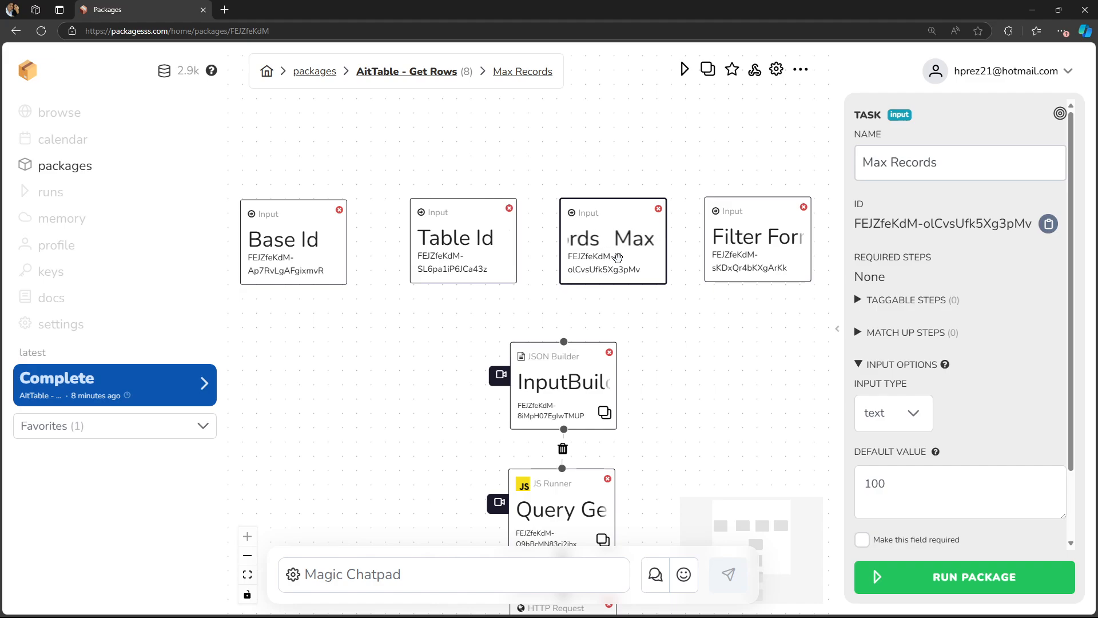
{"action": "left_click", "coordinate": [747, 273]}
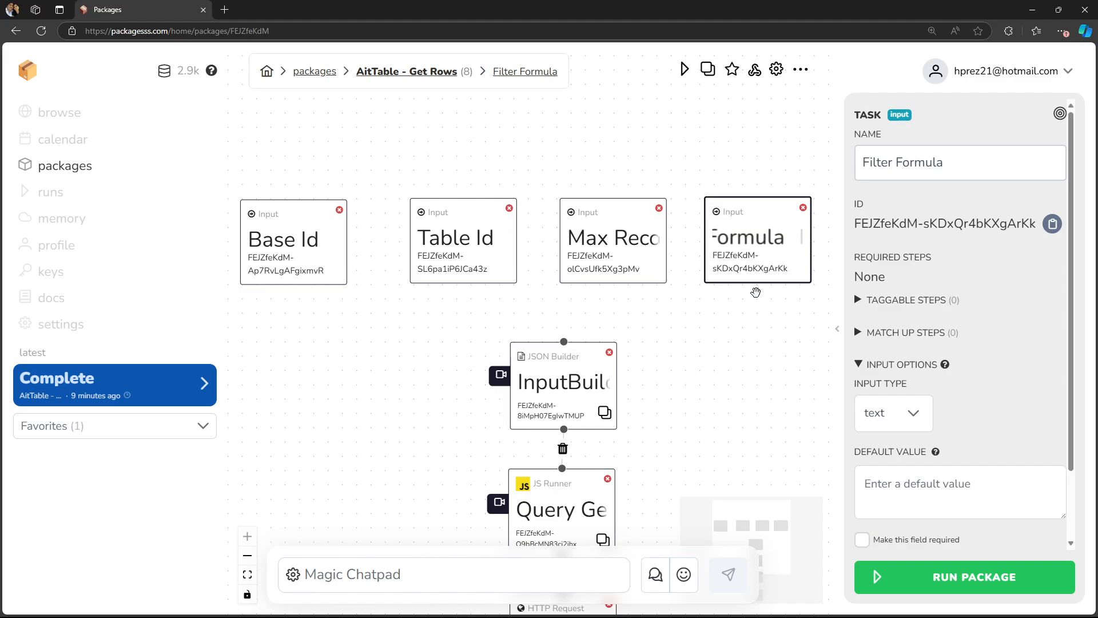
Open the InputBuilder node and inspect the values assigned to its maxRecords and filterFormula keys
{"action": "left_click_drag", "start_coordinate": [728, 348], "coordinate": [685, 218]}
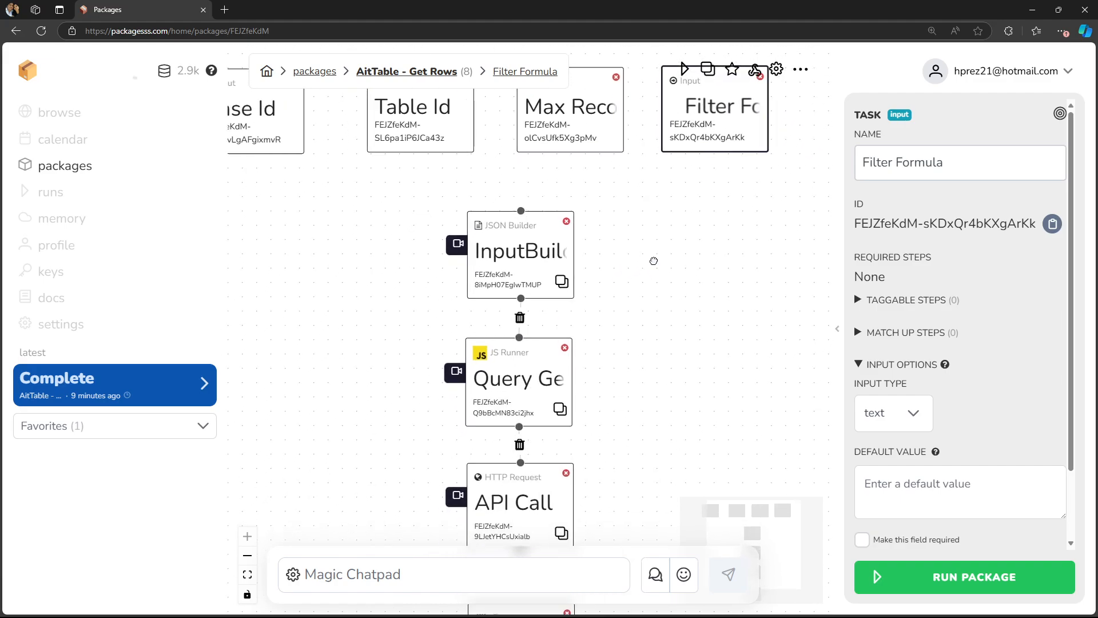
{"action": "left_click", "coordinate": [529, 247]}
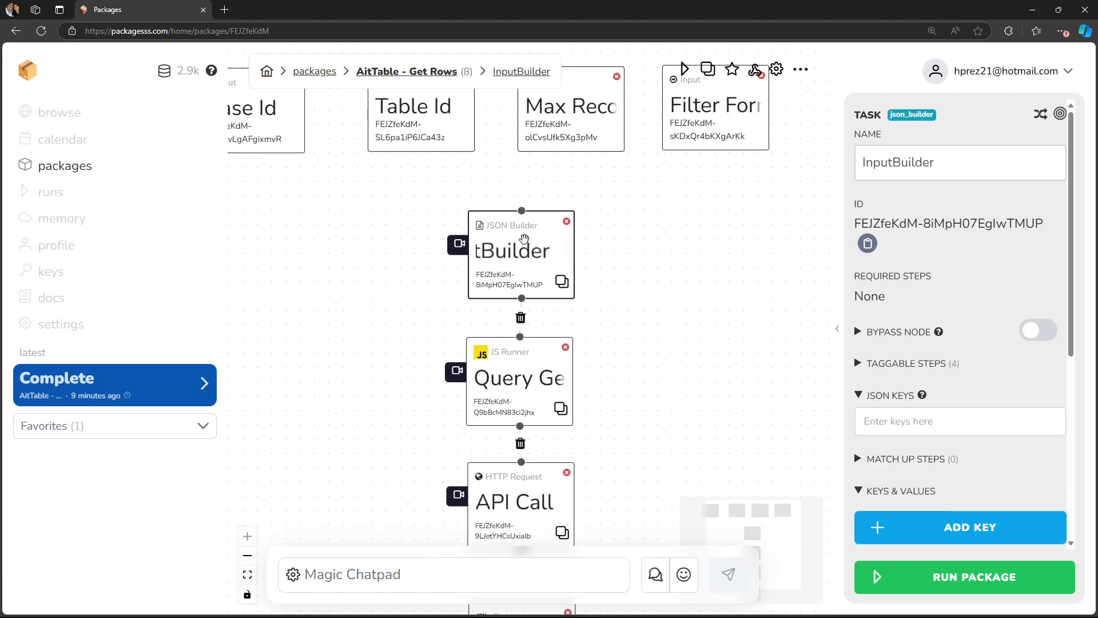
{"action": "scroll", "coordinate": [943, 366], "scroll_direction": "down", "scroll_amount": 5}
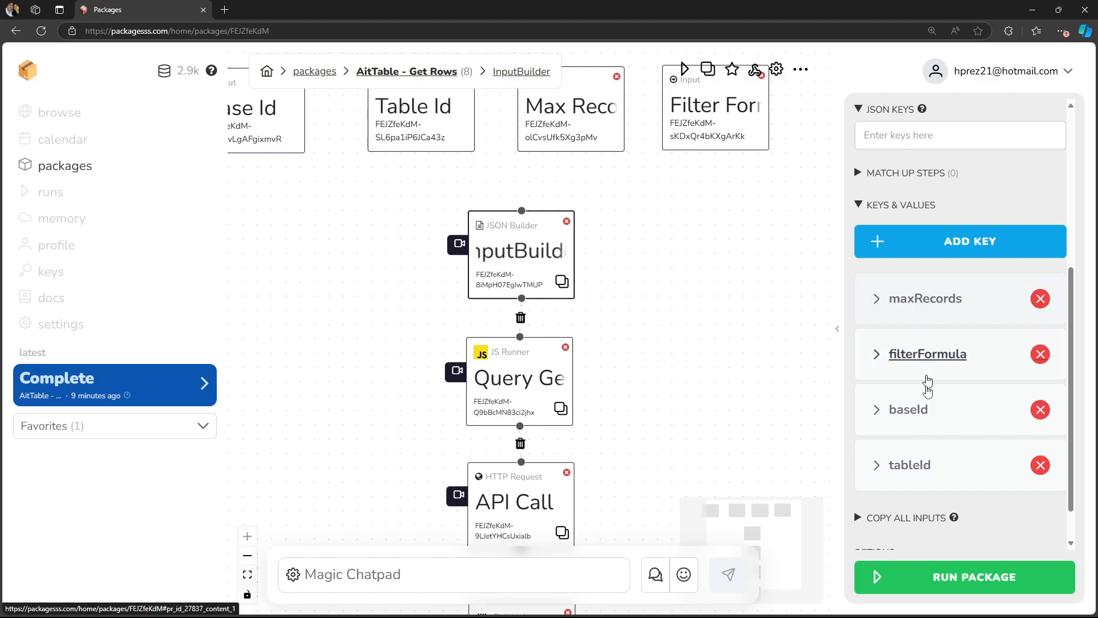
{"action": "left_click", "coordinate": [909, 298]}
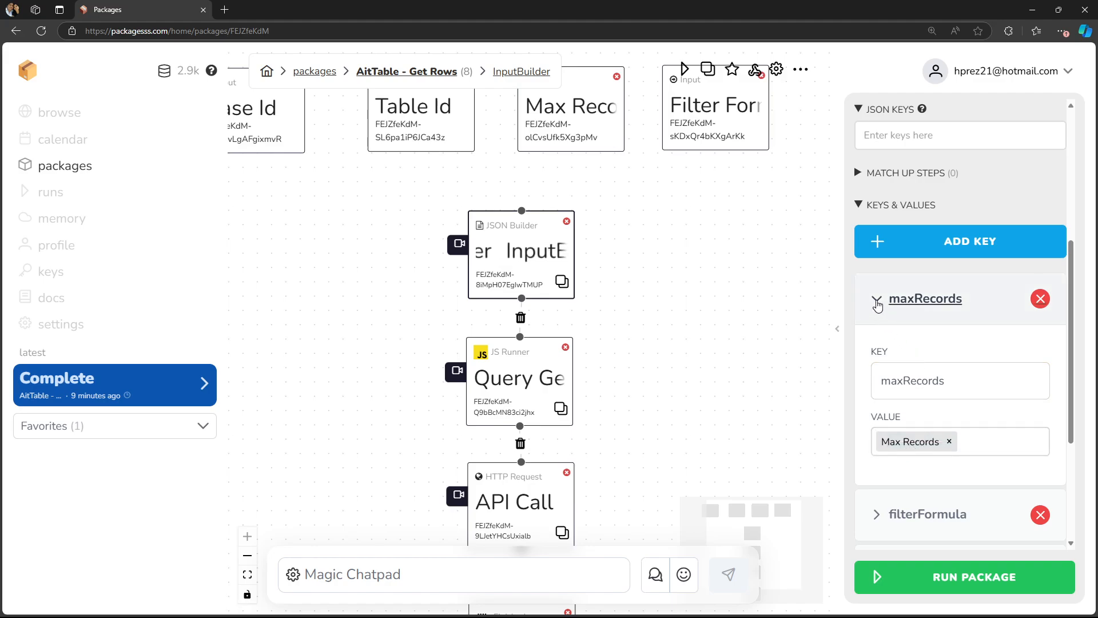
{"action": "left_click", "coordinate": [876, 301]}
{"action": "left_click", "coordinate": [921, 354]}
{"action": "scroll", "coordinate": [914, 315], "scroll_direction": "down", "scroll_amount": 1}
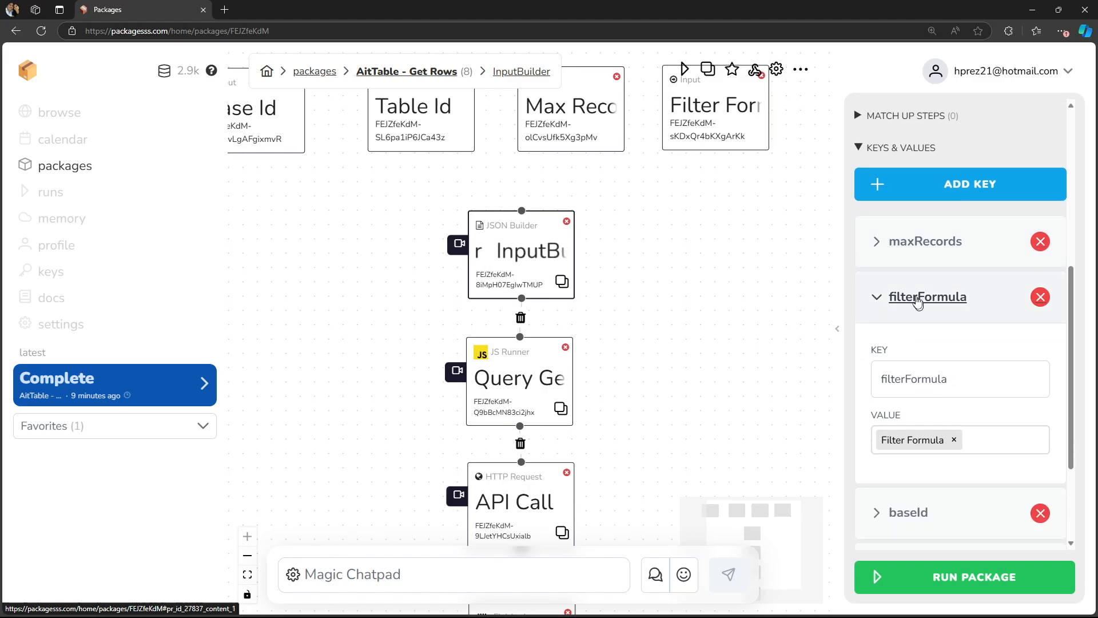
{"action": "left_click", "coordinate": [919, 297]}
Inspect the values assigned to the InputBuilder's baseId and tableId keys
{"action": "left_click", "coordinate": [911, 365]}
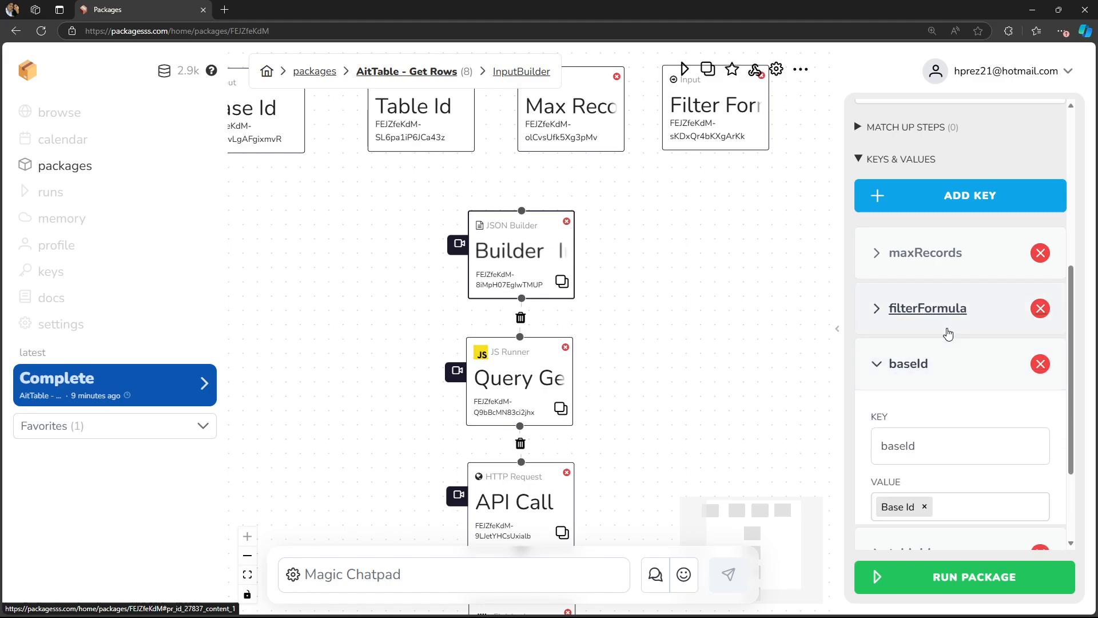
{"action": "scroll", "coordinate": [947, 333], "scroll_direction": "down", "scroll_amount": 1}
{"action": "left_click", "coordinate": [909, 319]}
{"action": "left_click", "coordinate": [920, 406]}
{"action": "scroll", "coordinate": [944, 349], "scroll_direction": "down", "scroll_amount": 1}
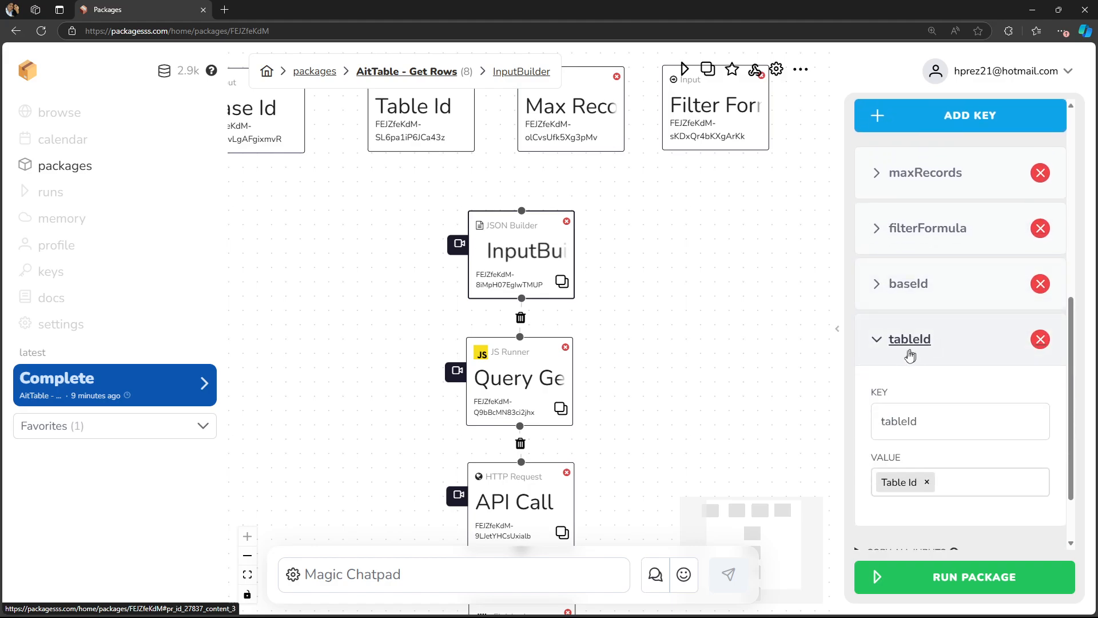
{"action": "left_click", "coordinate": [907, 340]}
Select the Query Generator node and show its JavaScript code in the expanded editor
{"action": "scroll", "coordinate": [686, 320], "scroll_direction": "down", "scroll_amount": 3}
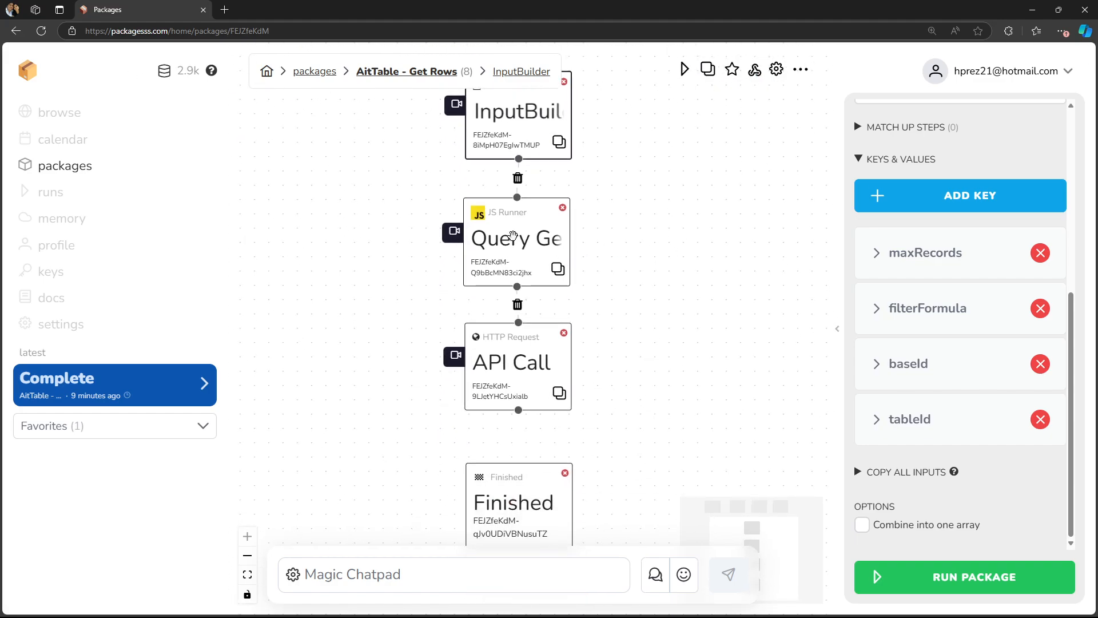
{"action": "scroll", "coordinate": [595, 281], "scroll_direction": "up", "scroll_amount": 1}
{"action": "left_click", "coordinate": [543, 270]}
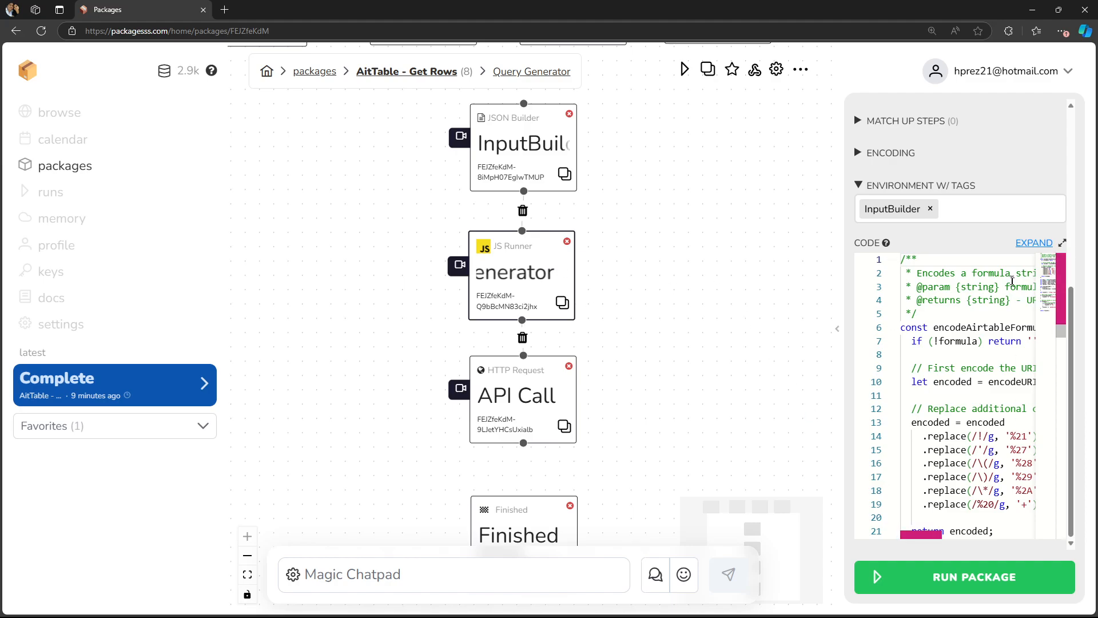
{"action": "left_click", "coordinate": [1033, 242]}
Read through the Query Generator code, from the encodeAirtableFormula function to the construction and return of finalUrl
{"action": "scroll", "coordinate": [461, 318], "scroll_direction": "down", "scroll_amount": 1}
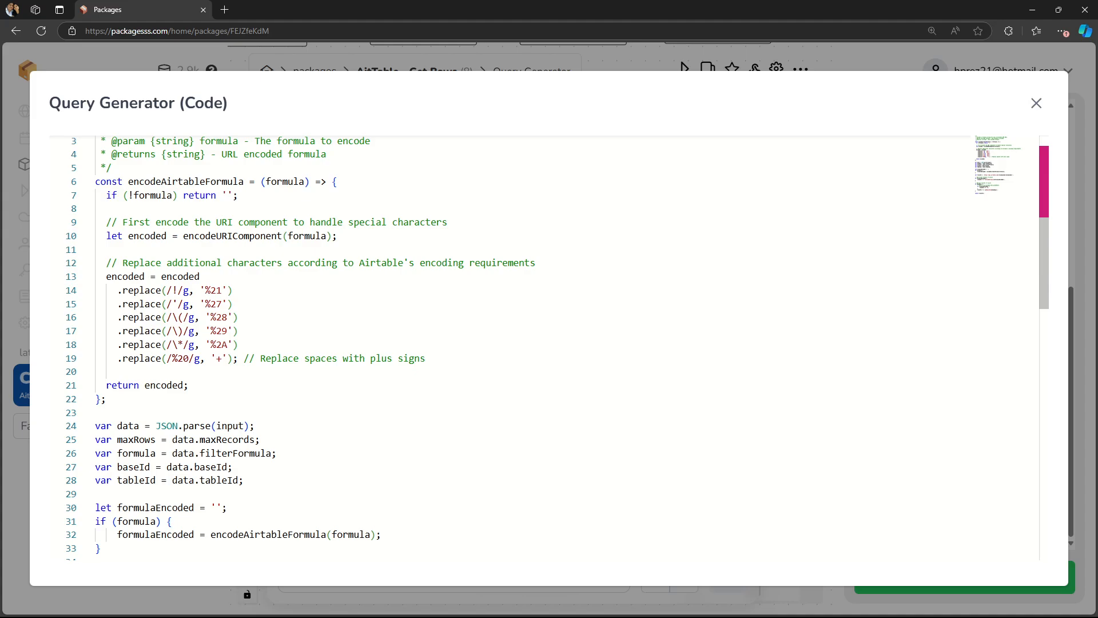
{"action": "scroll", "coordinate": [461, 318], "scroll_direction": "up", "scroll_amount": 1}
{"action": "scroll", "coordinate": [461, 318], "scroll_direction": "down", "scroll_amount": 6}
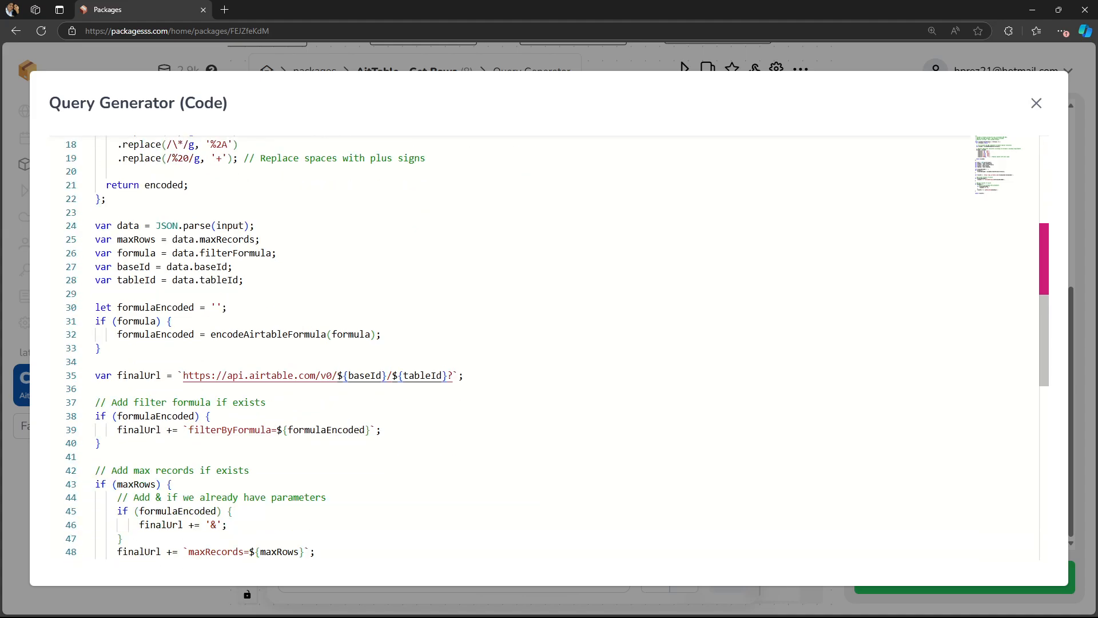
{"action": "scroll", "coordinate": [462, 318], "scroll_direction": "down", "scroll_amount": 1}
{"action": "scroll", "coordinate": [462, 318], "scroll_direction": "up", "scroll_amount": 2}
{"action": "scroll", "coordinate": [461, 318], "scroll_direction": "down", "scroll_amount": 3}
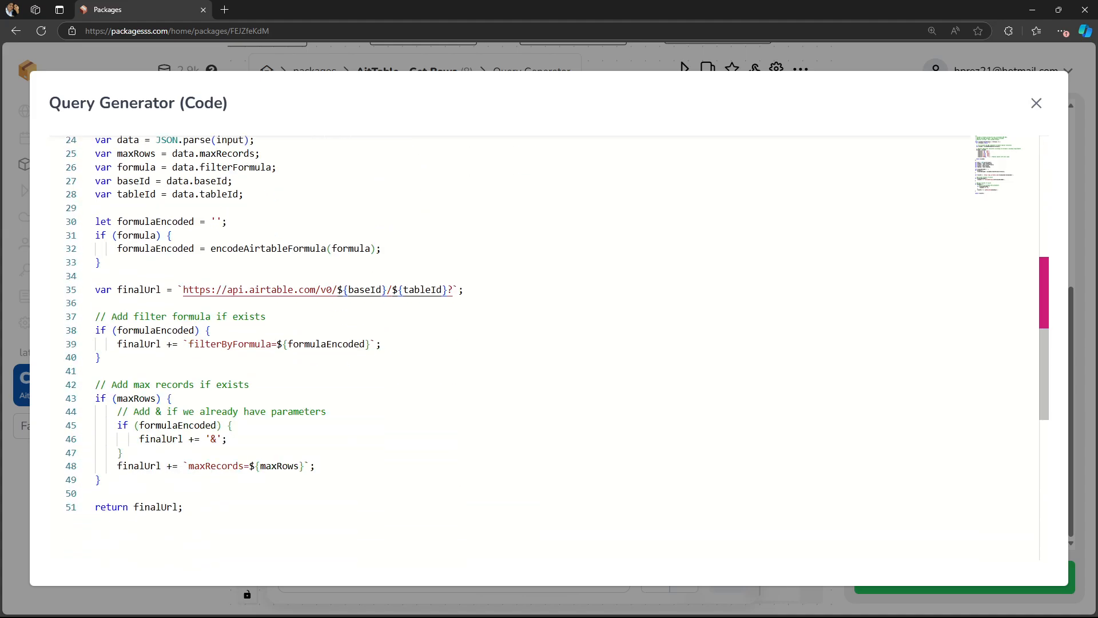
{"action": "scroll", "coordinate": [162, 319], "scroll_direction": "up", "scroll_amount": 2}
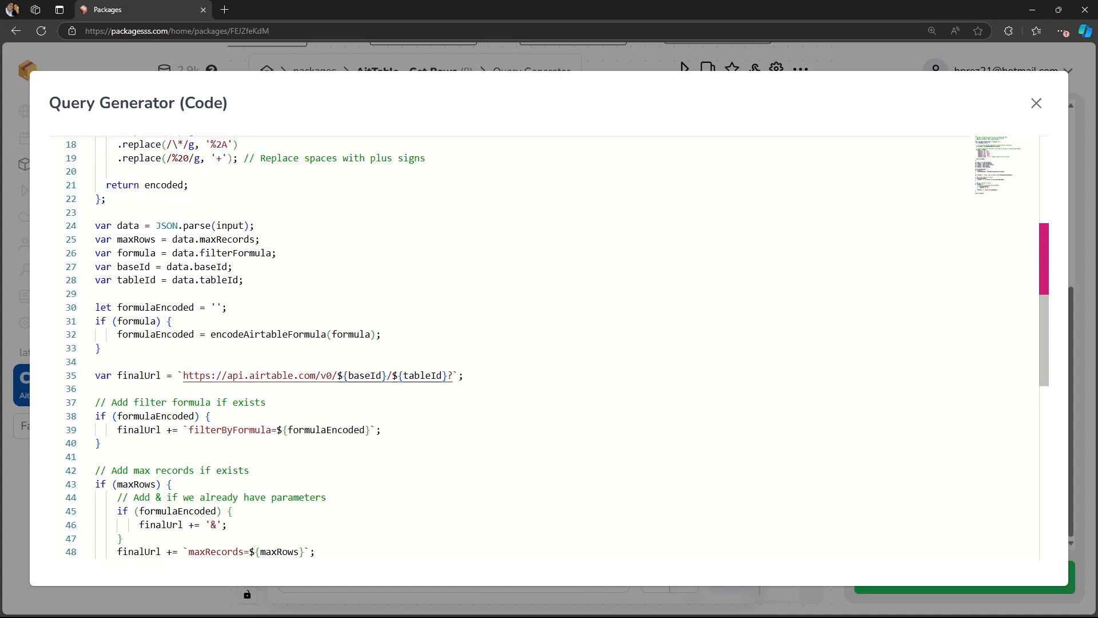
Highlight the lines reading the JSON data into variables, and the input argument of JSON.parse
{"action": "left_click_drag", "start_coordinate": [274, 284], "coordinate": [89, 233]}
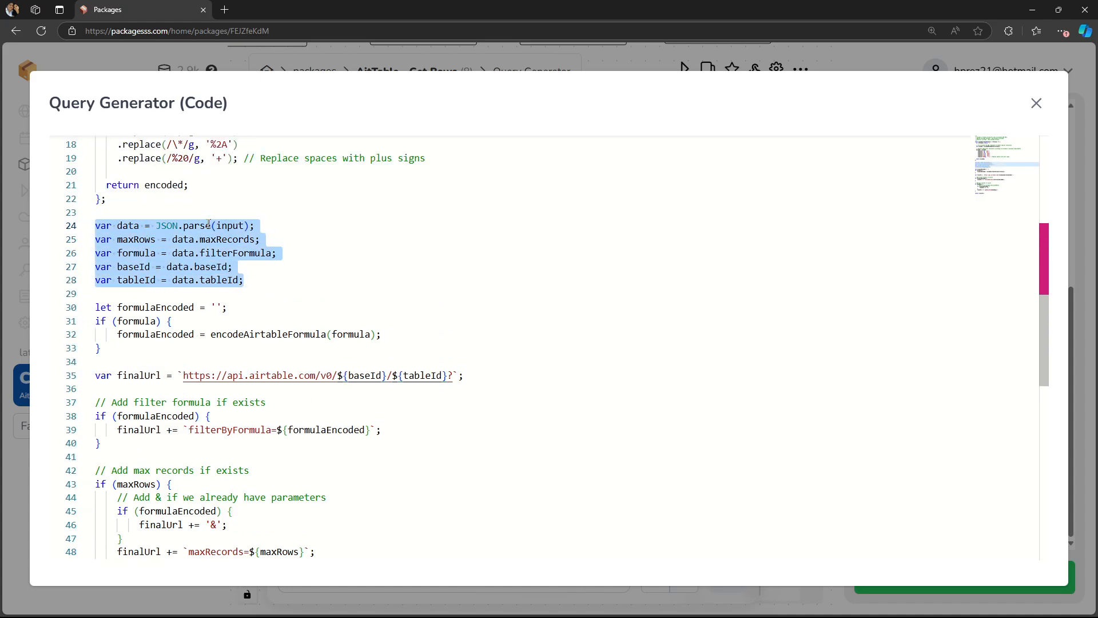
{"action": "double_click", "coordinate": [167, 226]}
{"action": "double_click", "coordinate": [230, 227]}
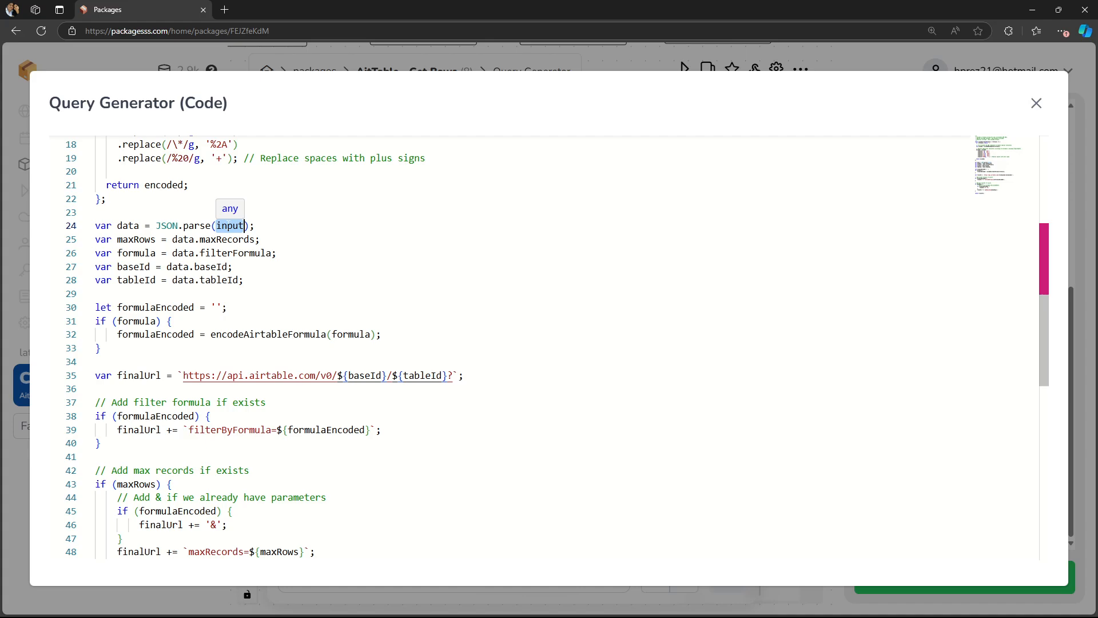
Highlight the maxRows, formula, baseId and tableId assignments on lines 25 to 28 and go through them one by one
{"action": "left_click_drag", "start_coordinate": [245, 281], "coordinate": [98, 239]}
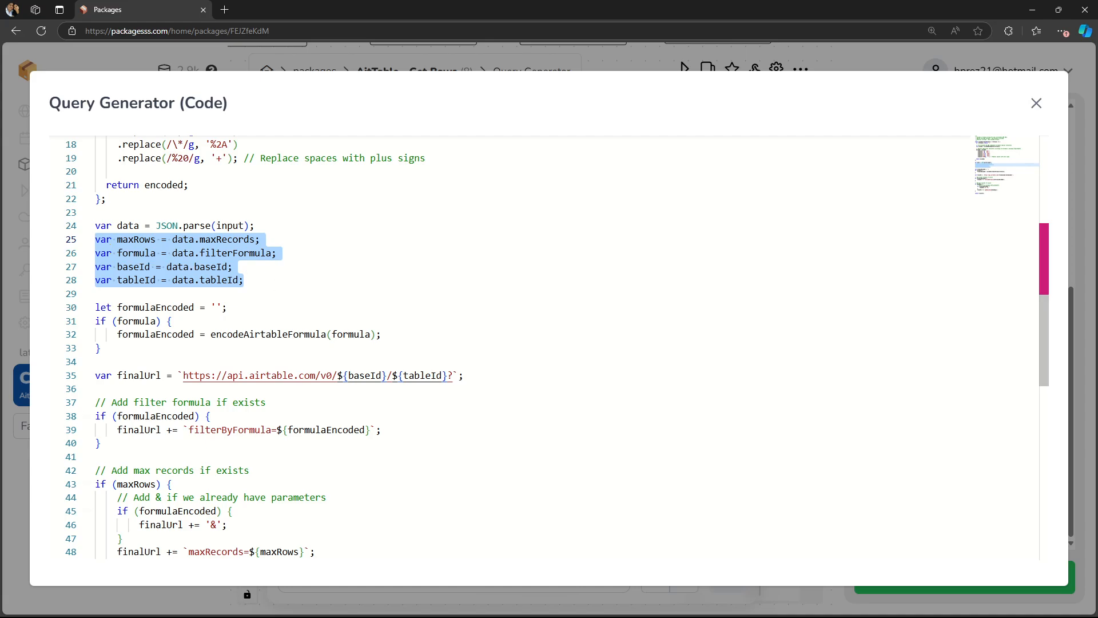
{"action": "left_click", "coordinate": [236, 267]}
{"action": "left_click", "coordinate": [133, 240]}
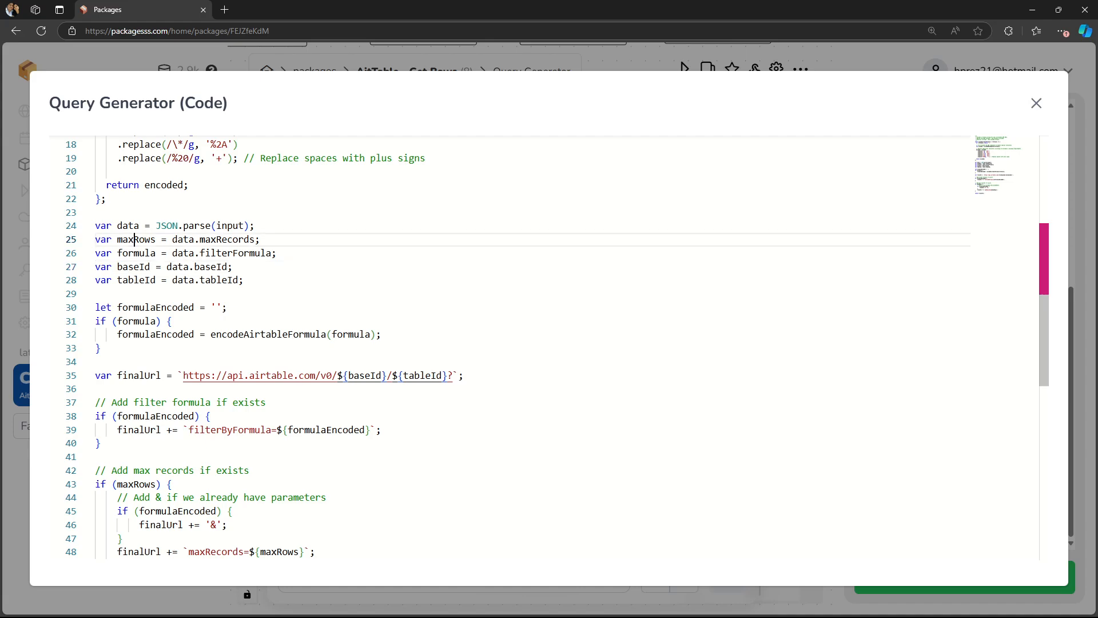
{"action": "left_click", "coordinate": [135, 254]}
{"action": "left_click", "coordinate": [135, 267]}
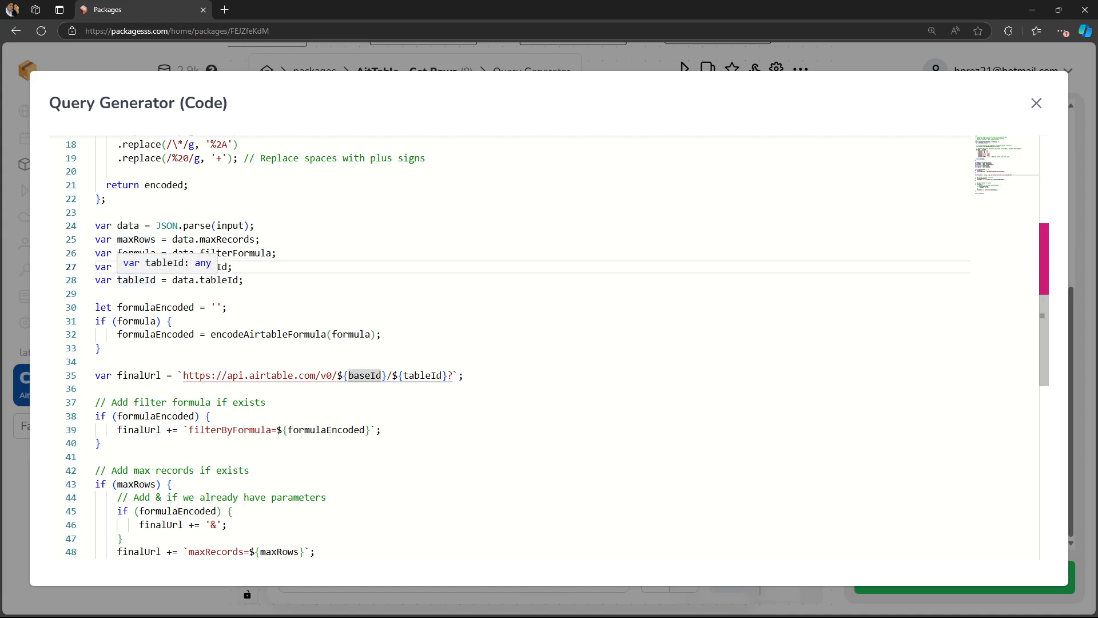
{"action": "left_click", "coordinate": [139, 280]}
{"action": "left_click", "coordinate": [140, 295]}
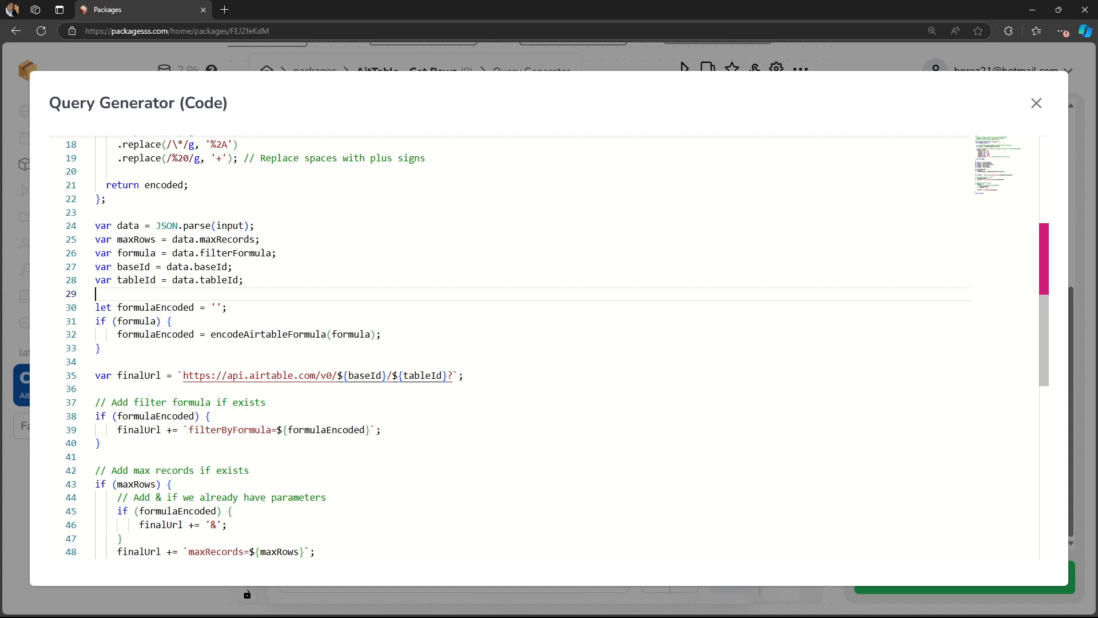
Highlight the block that encodes the formula into formulaEncoded when a formula is supplied, lines 29 to 33
{"action": "left_click_drag", "start_coordinate": [140, 295], "coordinate": [143, 362]}
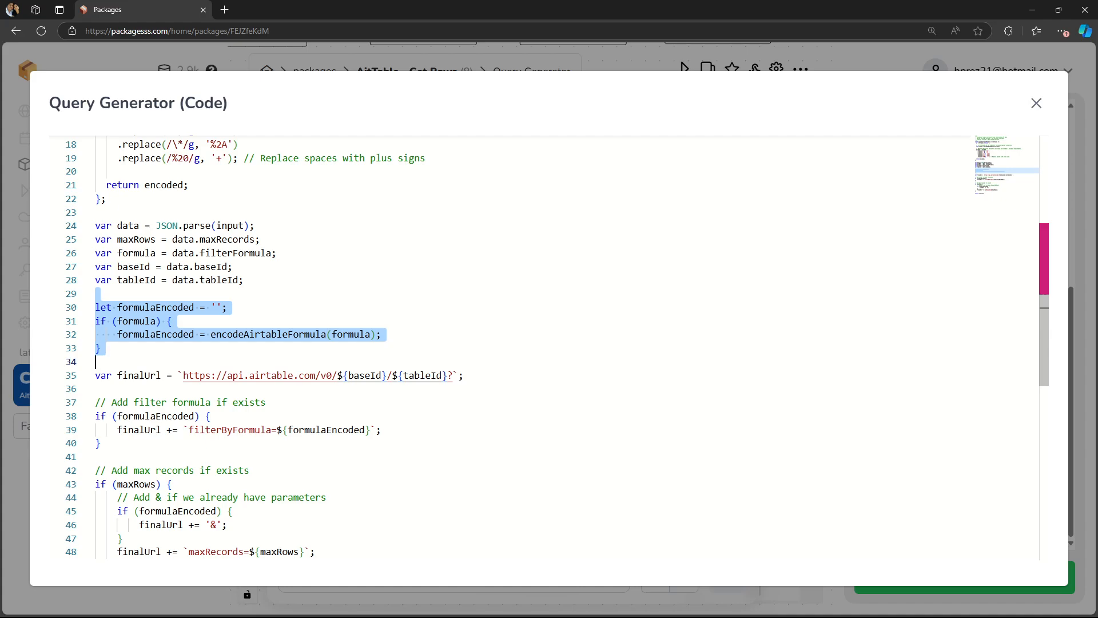
{"action": "scroll", "coordinate": [514, 343], "scroll_direction": "down", "scroll_amount": 1}
{"action": "left_click", "coordinate": [197, 324]}
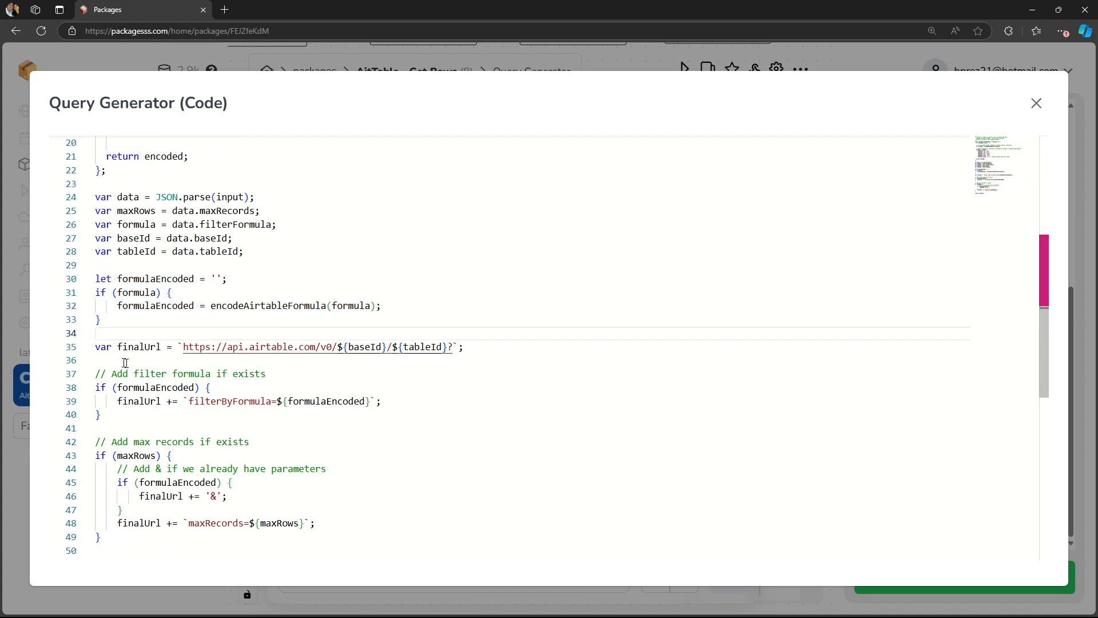
Highlight the finalUrl declaration on line 35 and examine its baseId and tableId placeholders and the ending question mark
{"action": "left_click_drag", "start_coordinate": [125, 362], "coordinate": [95, 346]}
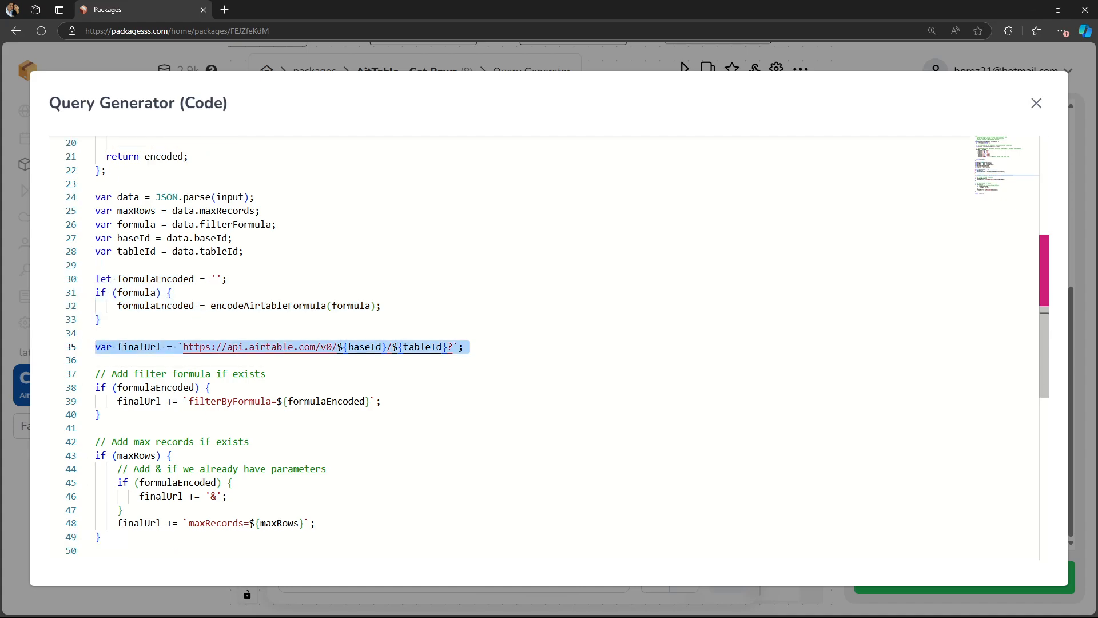
{"action": "scroll", "coordinate": [515, 344], "scroll_direction": "down", "scroll_amount": 1}
{"action": "left_click", "coordinate": [216, 345]}
{"action": "left_click_drag", "start_coordinate": [183, 318], "coordinate": [458, 309]}
{"action": "left_click", "coordinate": [354, 308]}
{"action": "left_click", "coordinate": [444, 297]}
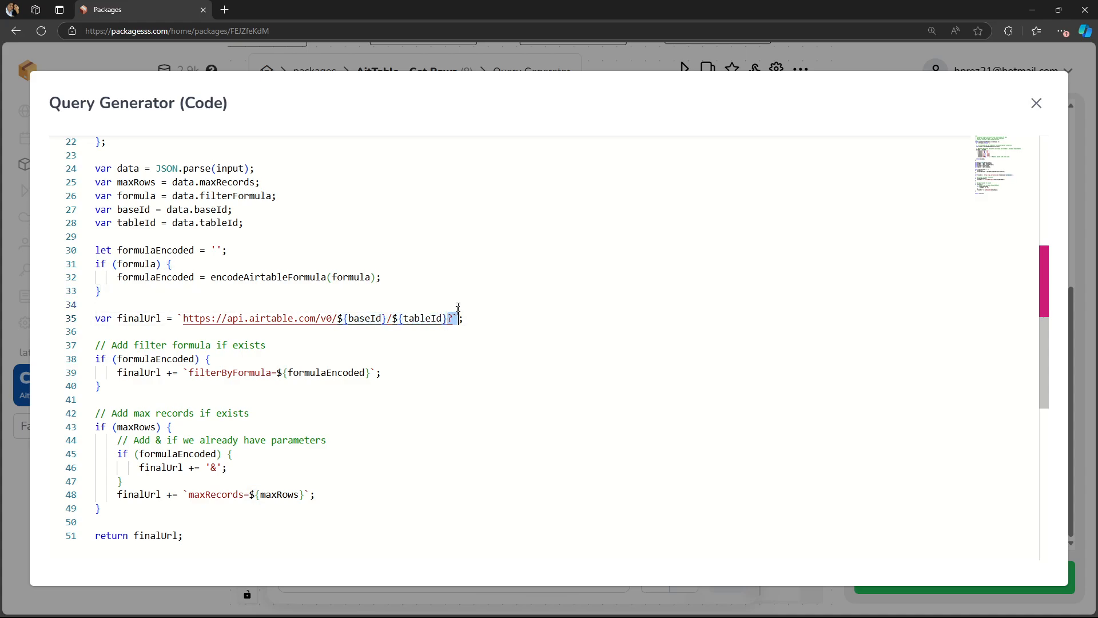
Examine the block on lines 37 to 40 that appends filterByFormula to finalUrl
{"action": "scroll", "coordinate": [451, 284], "scroll_direction": "down", "scroll_amount": 3}
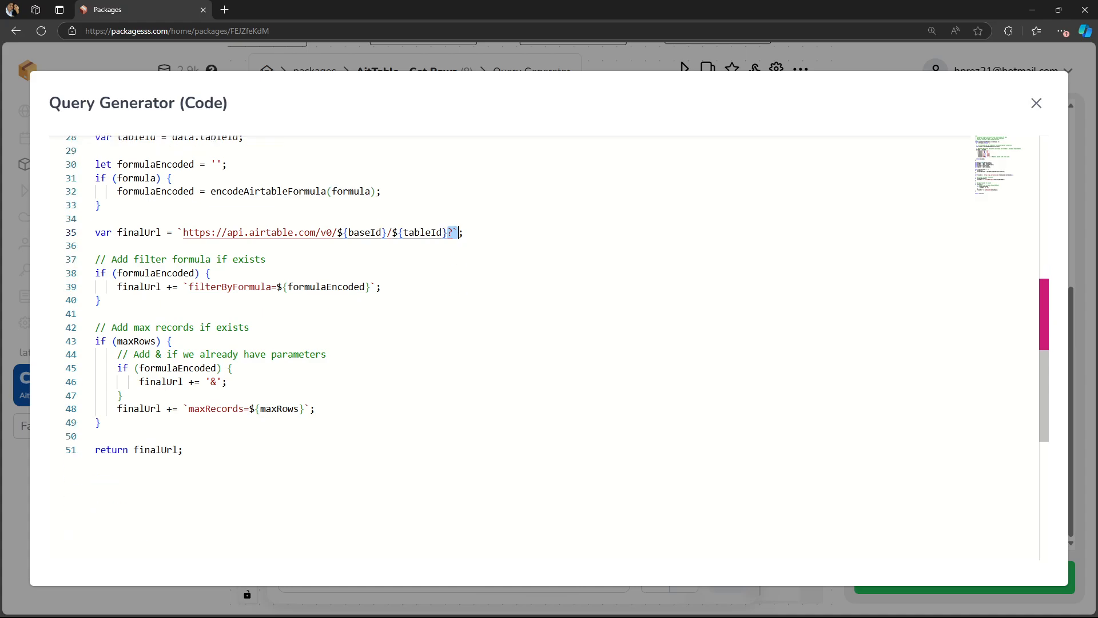
{"action": "left_click_drag", "start_coordinate": [125, 301], "coordinate": [94, 262]}
{"action": "left_click", "coordinate": [163, 301]}
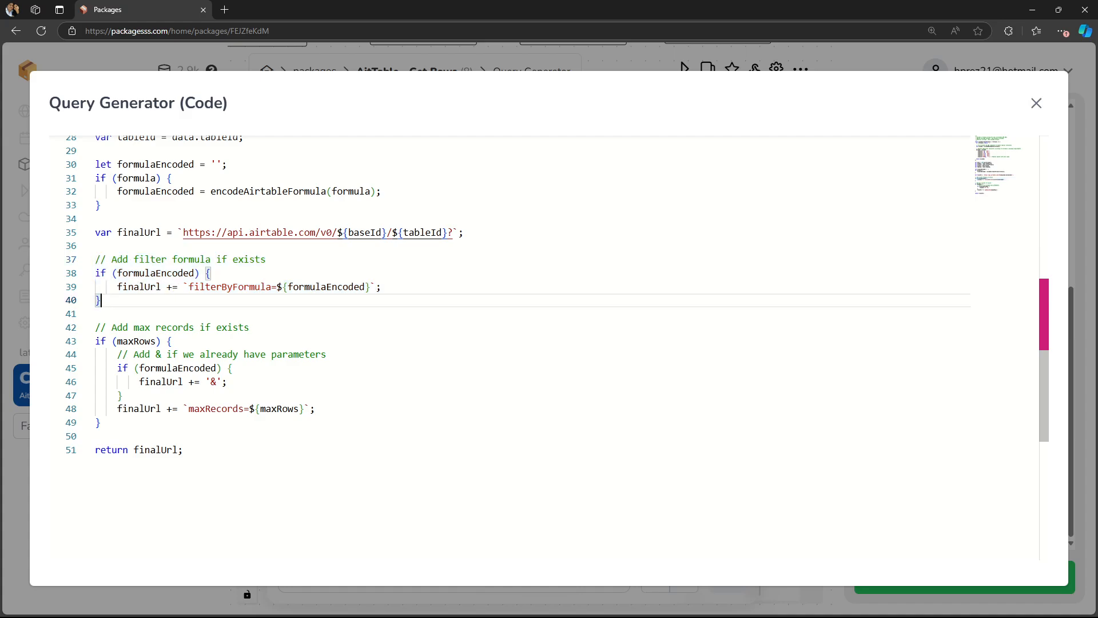
{"action": "key", "text": "Up"}
{"action": "key", "text": "Down"}
{"action": "scroll", "coordinate": [170, 307], "scroll_direction": "down", "scroll_amount": 1}
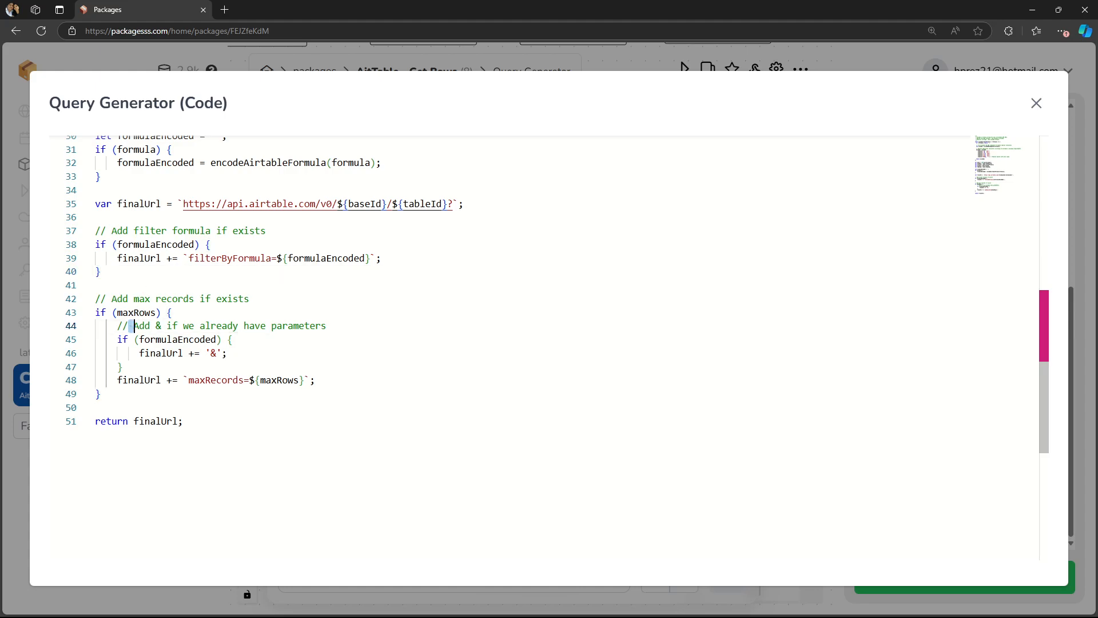
Highlight the maxRecords block and the return finalUrl line, and close the expanded Query Generator code
{"action": "double_click", "coordinate": [135, 316]}
{"action": "left_click_drag", "start_coordinate": [108, 395], "coordinate": [93, 298]}
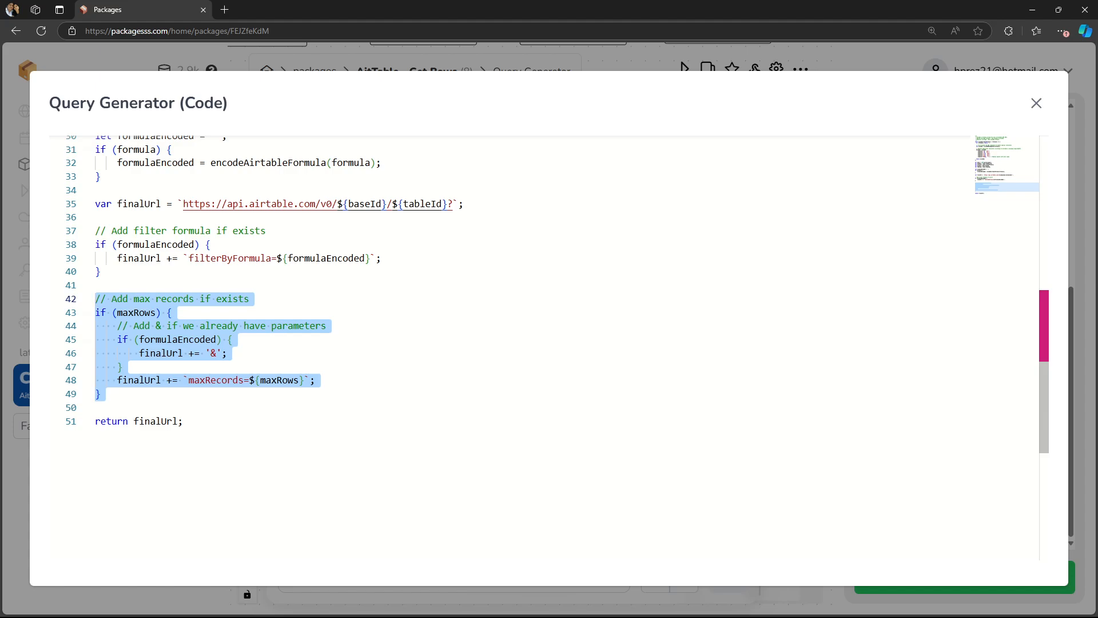
{"action": "left_click_drag", "start_coordinate": [194, 426], "coordinate": [86, 420]}
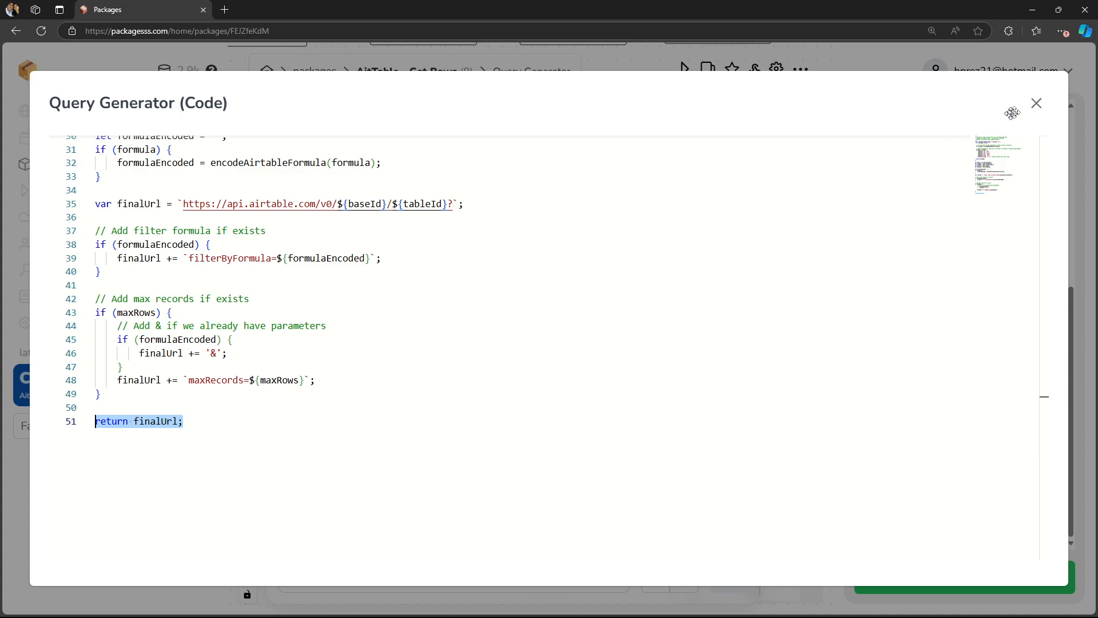
{"action": "left_click", "coordinate": [1036, 103]}
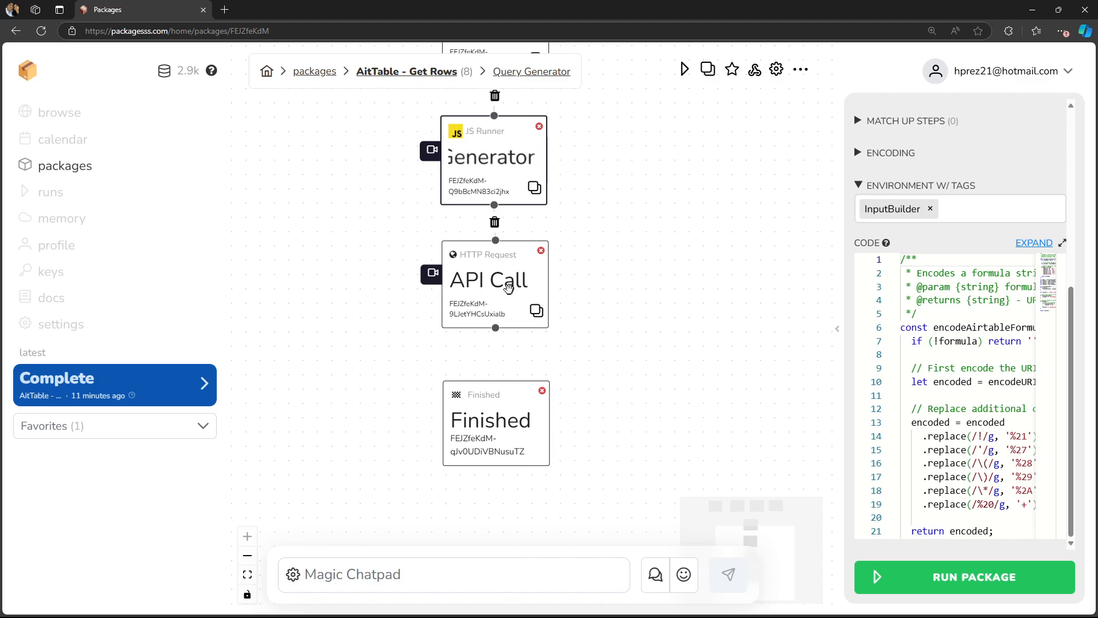
Select the API Call node and review its URL, method, keys and body settings
{"action": "left_click", "coordinate": [503, 285]}
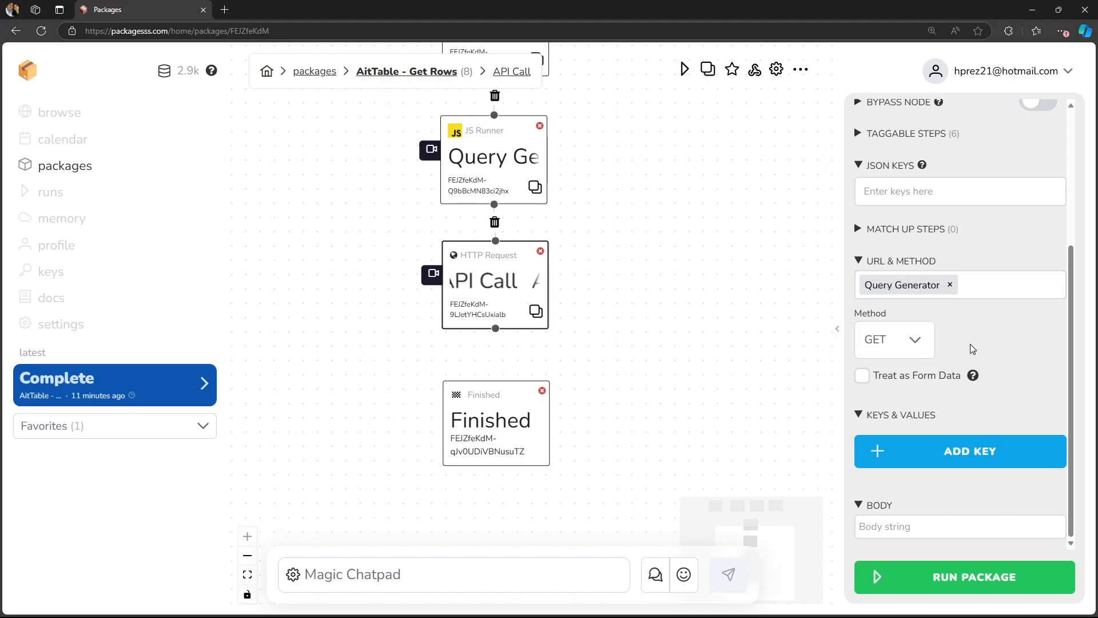
{"action": "scroll", "coordinate": [973, 348], "scroll_direction": "up", "scroll_amount": 4}
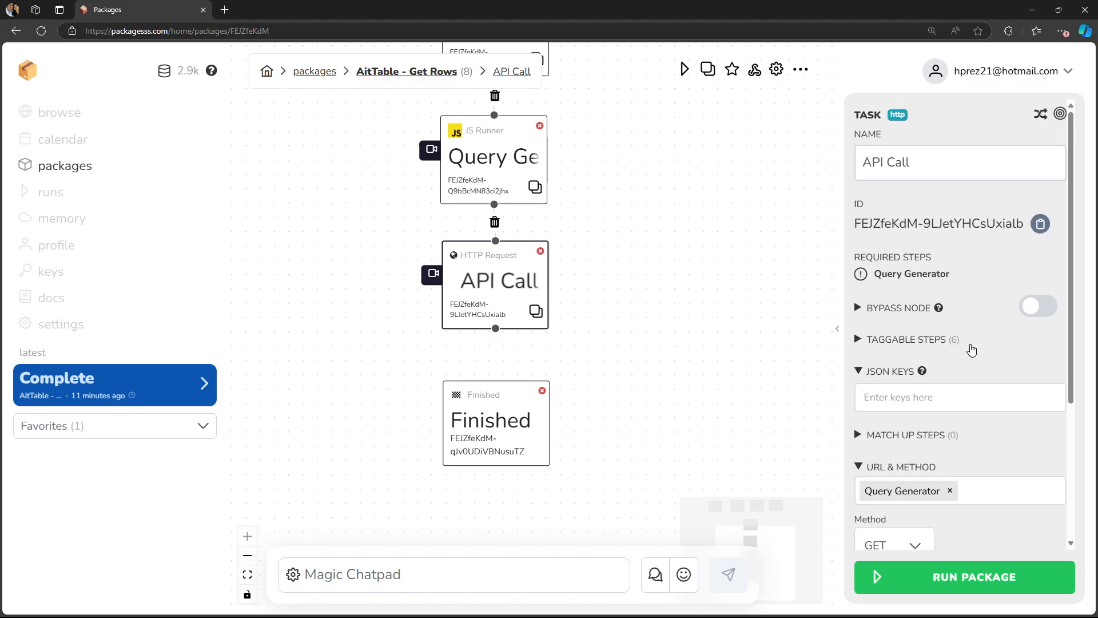
{"action": "scroll", "coordinate": [972, 350], "scroll_direction": "down", "scroll_amount": 3}
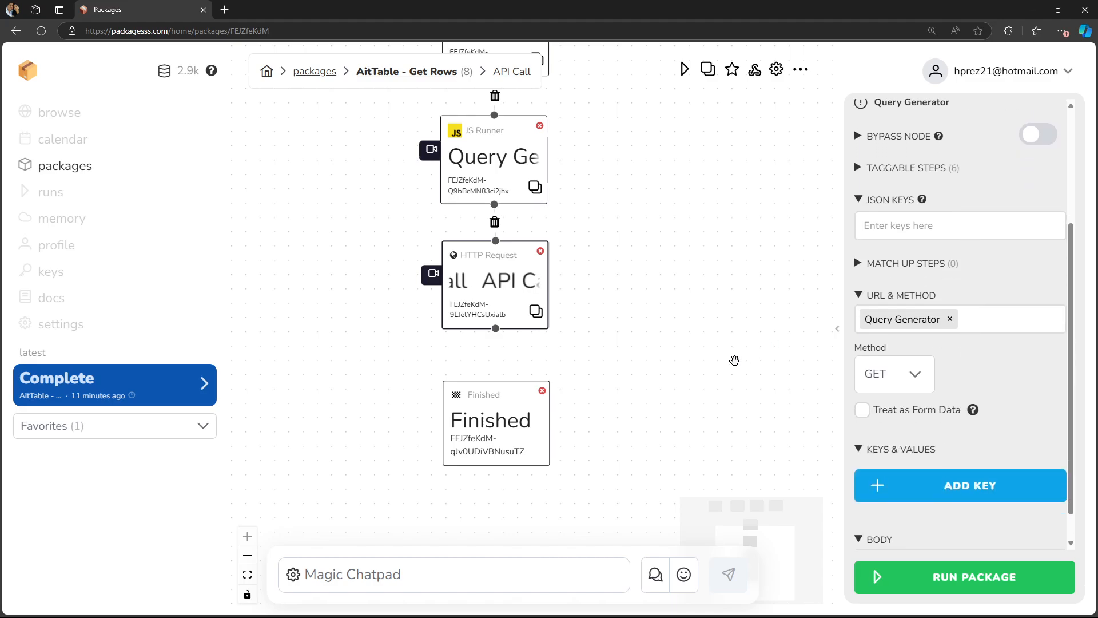
Set the Finished node's output filename to results.json and its format to json
{"action": "left_click", "coordinate": [519, 434]}
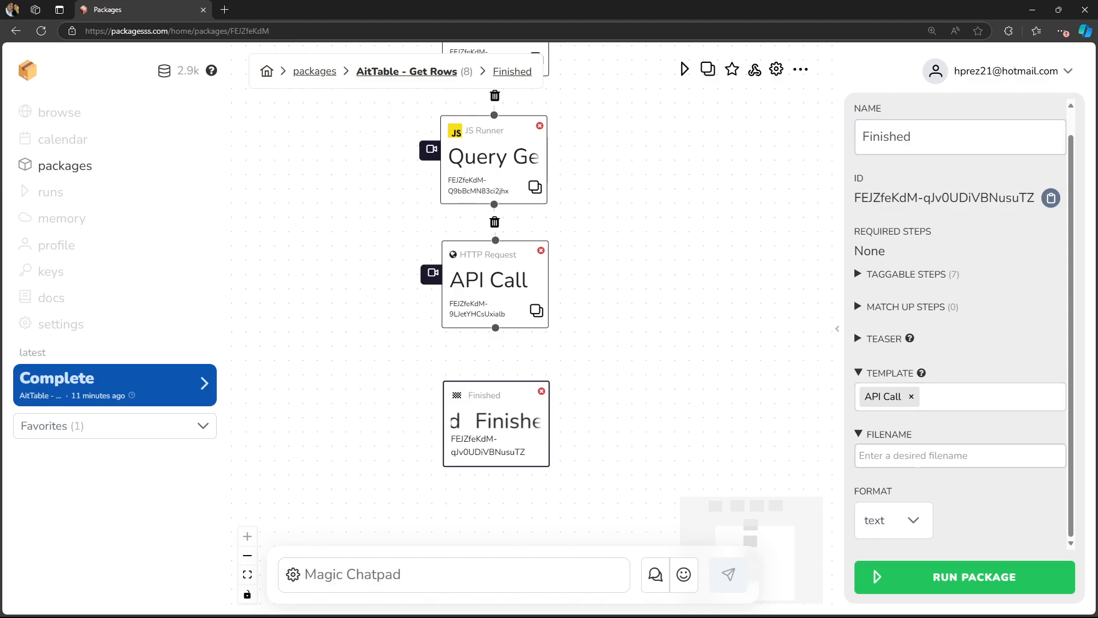
{"action": "left_click", "coordinate": [917, 458]}
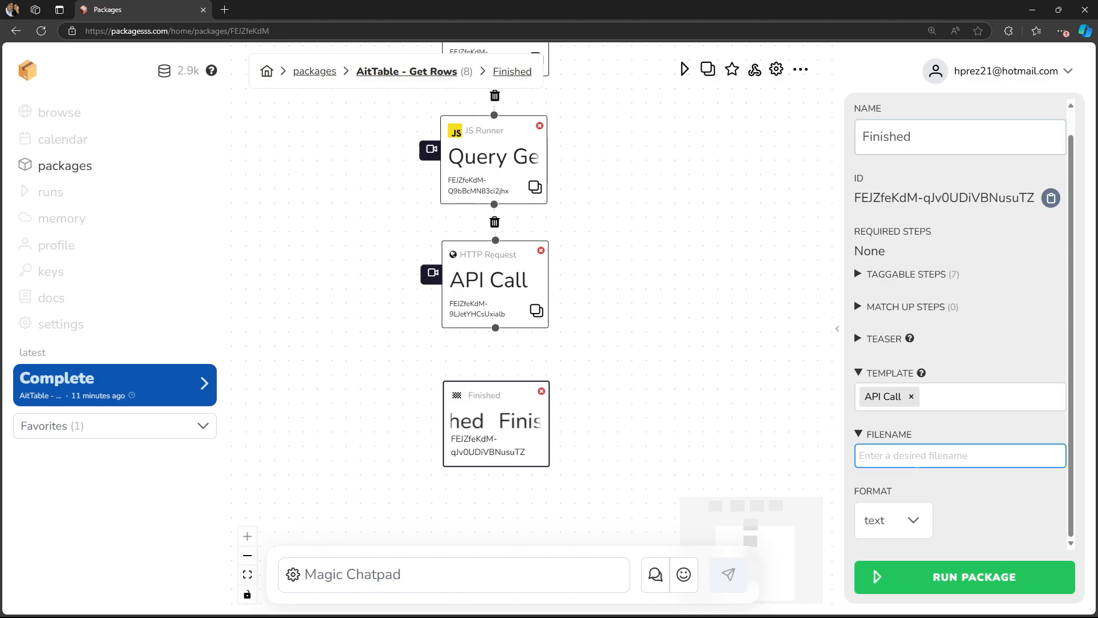
{"action": "type", "text": "results.json"}
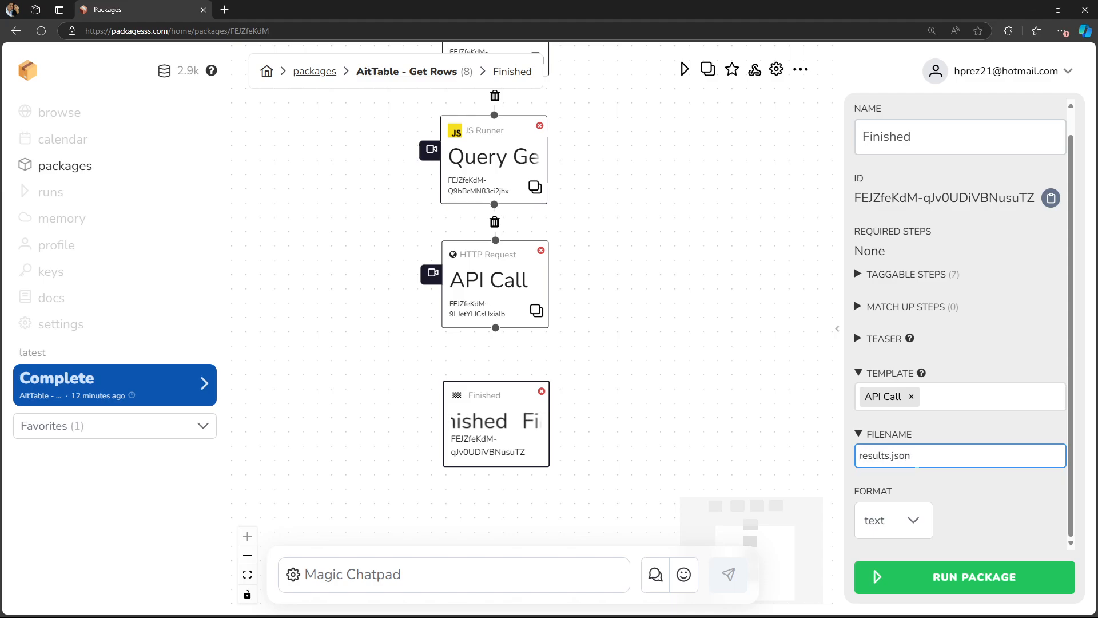
{"action": "left_click", "coordinate": [912, 520]}
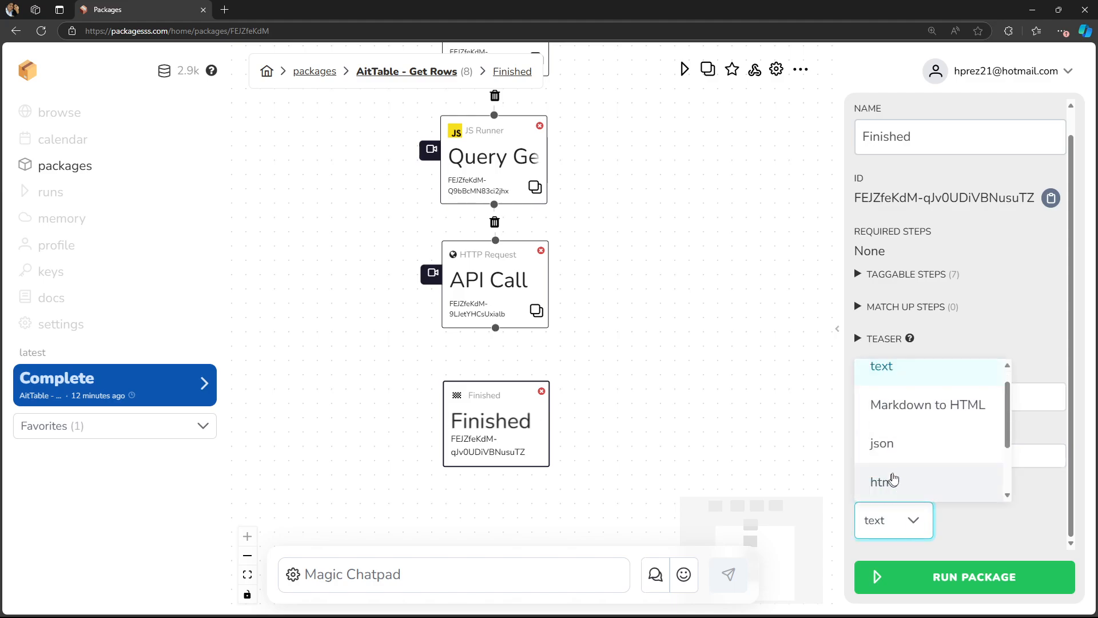
{"action": "left_click", "coordinate": [897, 450]}
{"action": "left_click", "coordinate": [953, 511]}
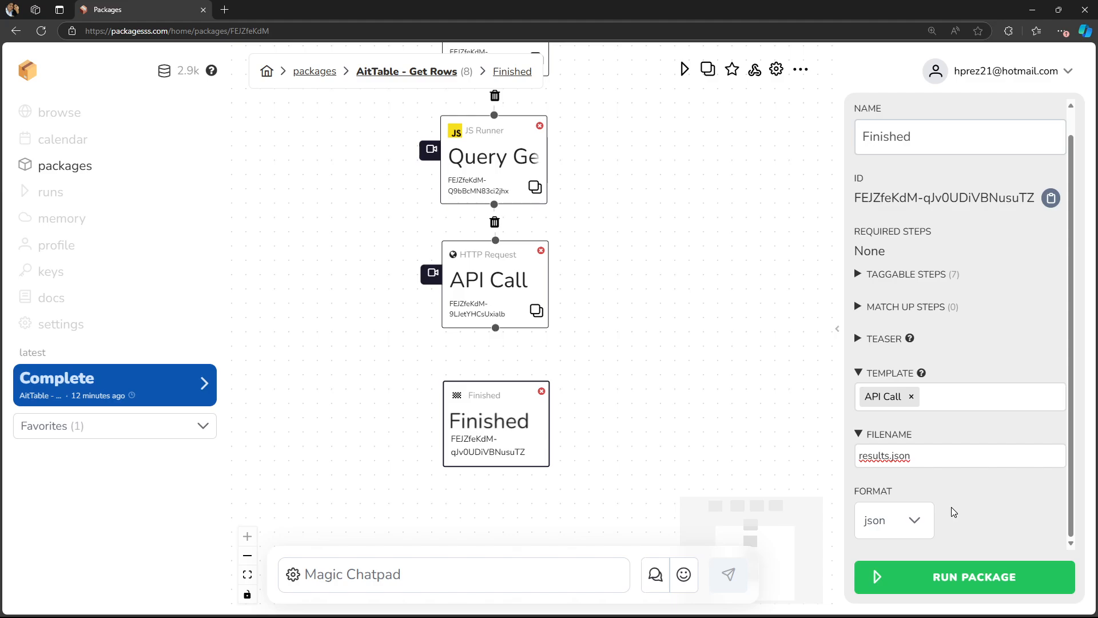
Open the run form for AitTable - Get Rows and inspect the Base Id, its app prefix, and the Table Id
{"action": "left_click", "coordinate": [953, 578]}
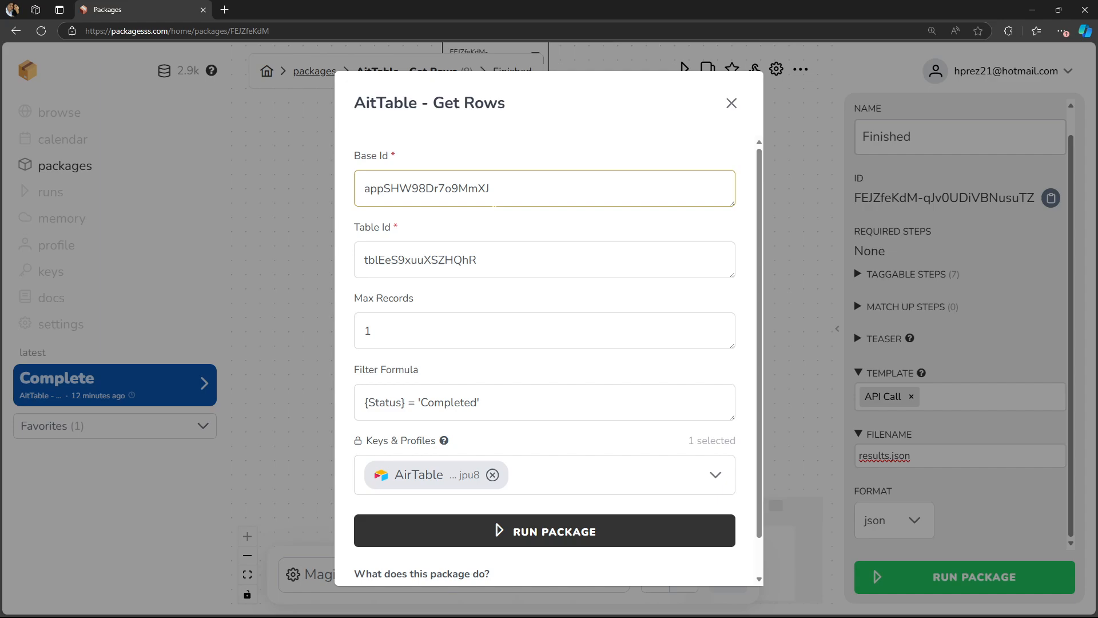
{"action": "left_click_drag", "start_coordinate": [489, 188], "coordinate": [257, 196]}
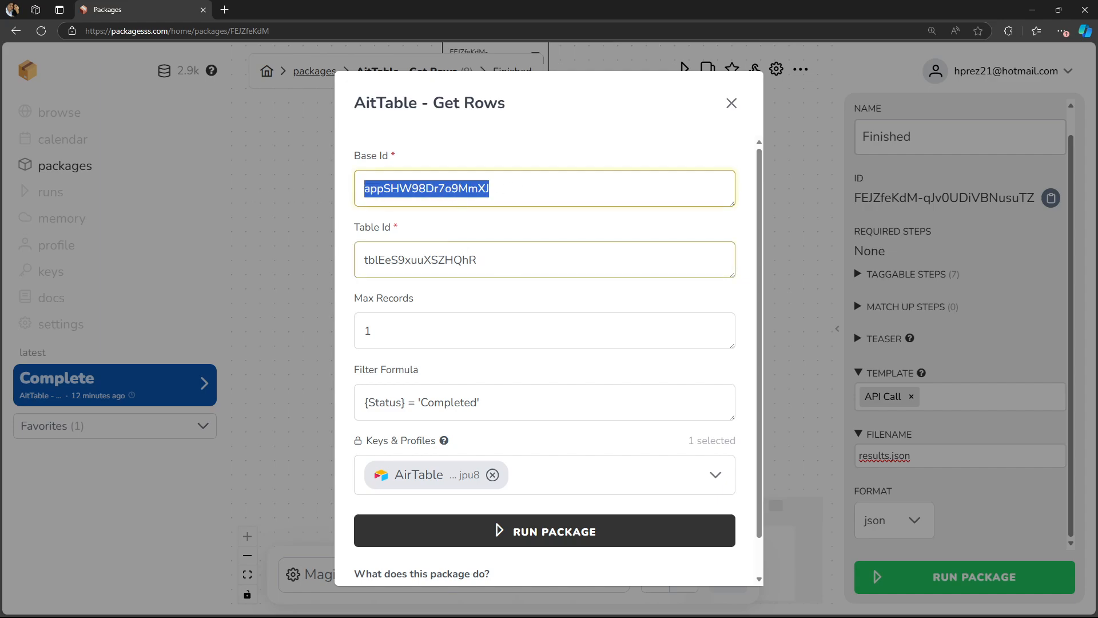
{"action": "left_click_drag", "start_coordinate": [365, 189], "coordinate": [384, 189]}
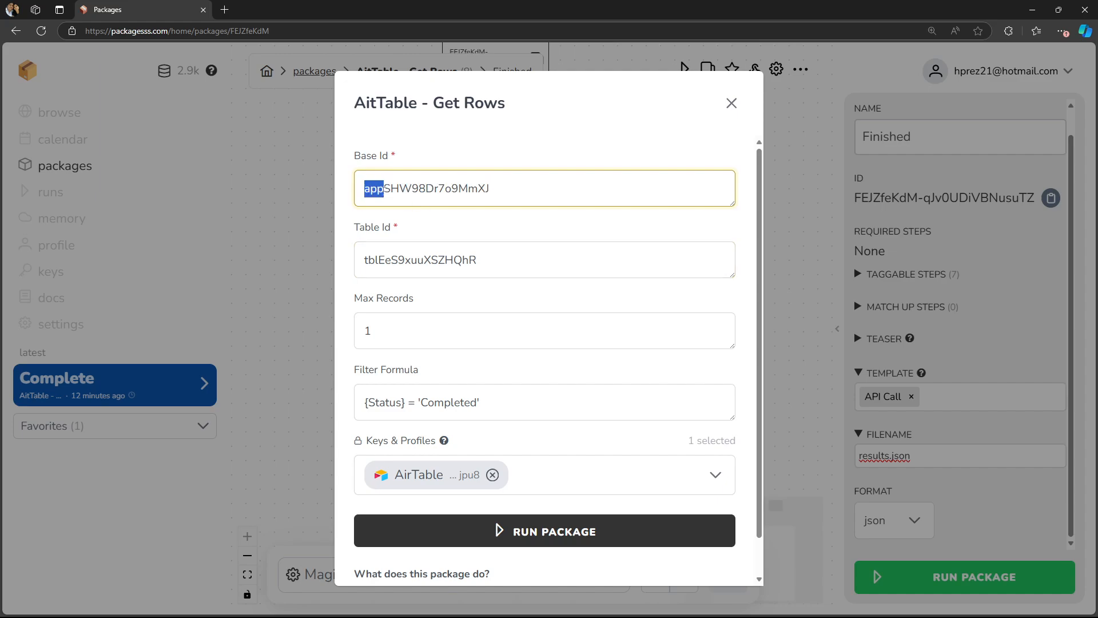
{"action": "left_click", "coordinate": [375, 260]}
Run the package with Max Records set to 1 and the Filter Formula copied and then cleared
{"action": "left_click_drag", "start_coordinate": [377, 331], "coordinate": [348, 330]}
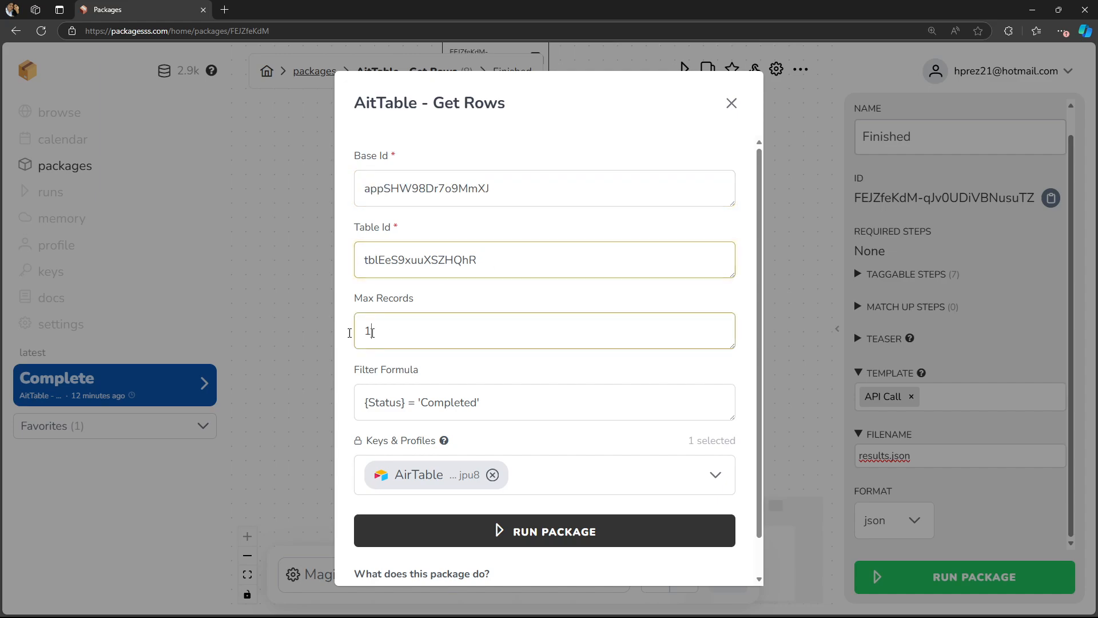
{"action": "type", "text": "1"}
{"action": "left_click_drag", "start_coordinate": [480, 400], "coordinate": [329, 399]}
{"action": "key", "text": "ctrl+c"}
{"action": "key", "text": "BackSpace"}
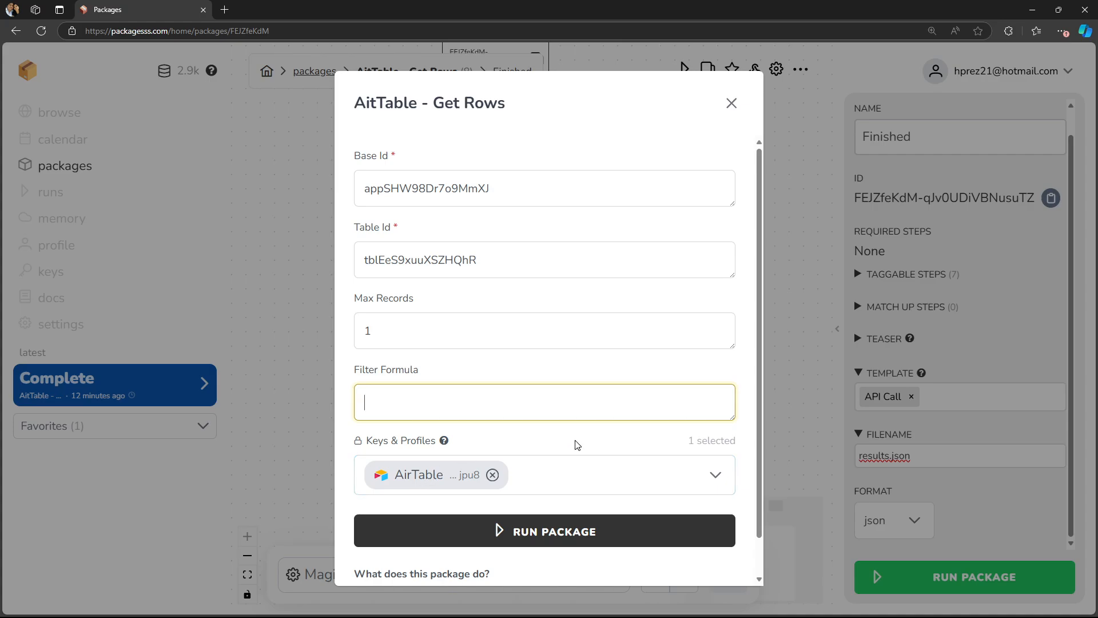
{"action": "left_click", "coordinate": [560, 531]}
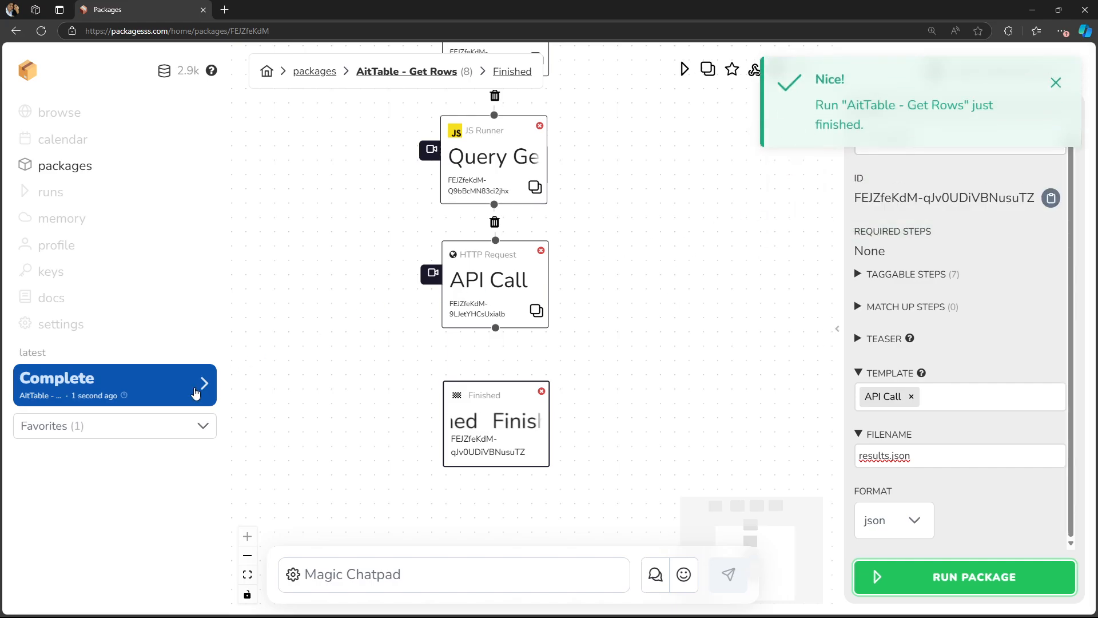
Open the latest run's results.json output, examine the returned record's fields and Status, and return to the package
{"action": "left_click", "coordinate": [202, 384]}
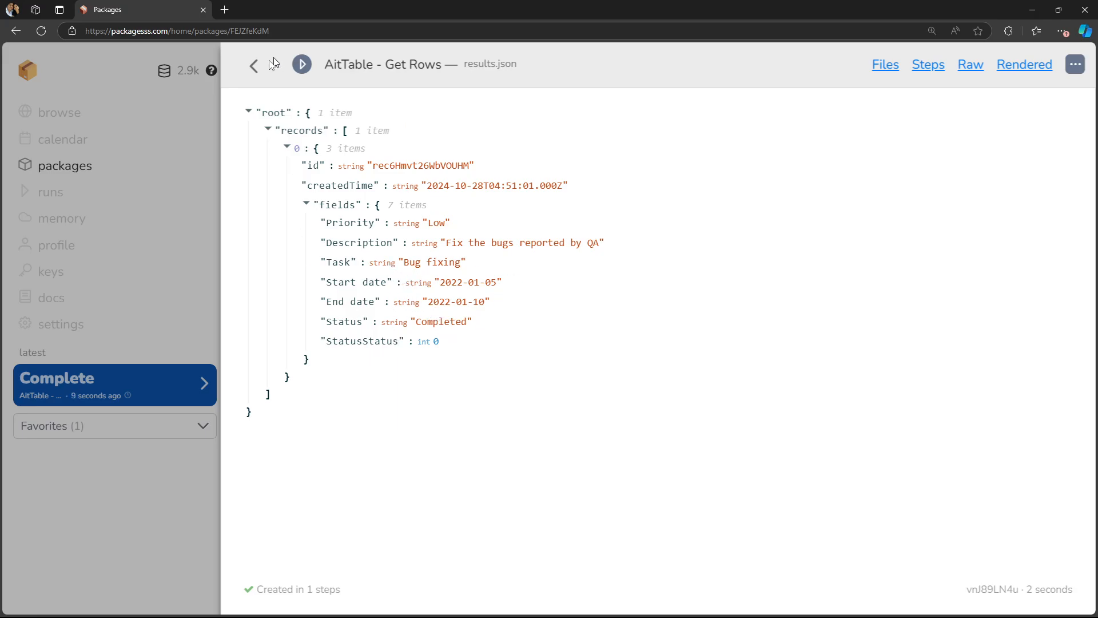
{"action": "left_click", "coordinate": [254, 65]}
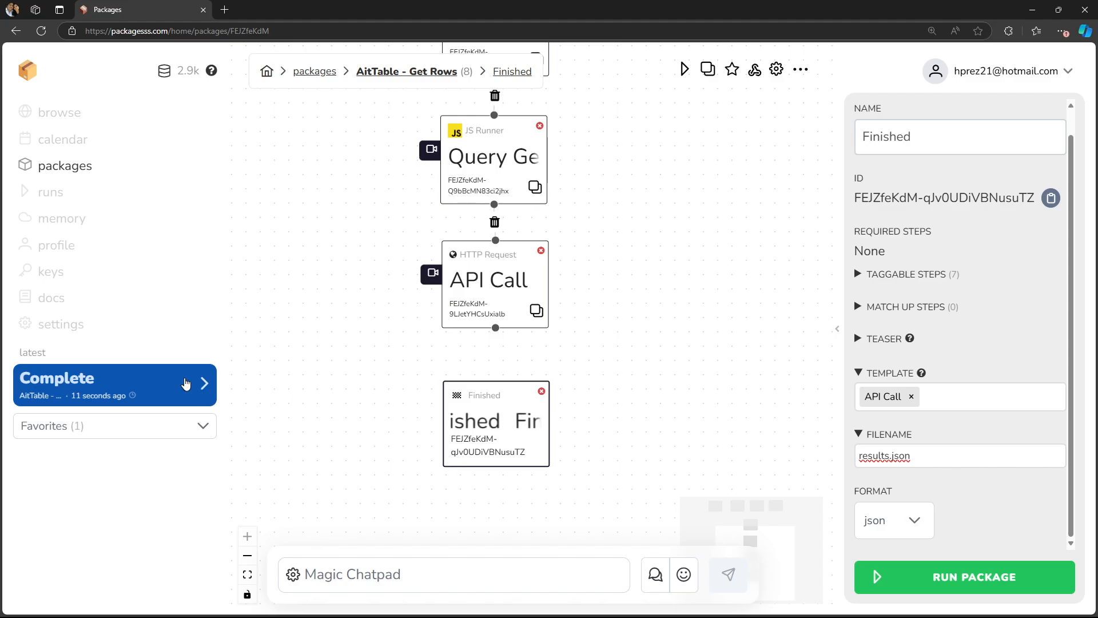
{"action": "left_click", "coordinate": [187, 383]}
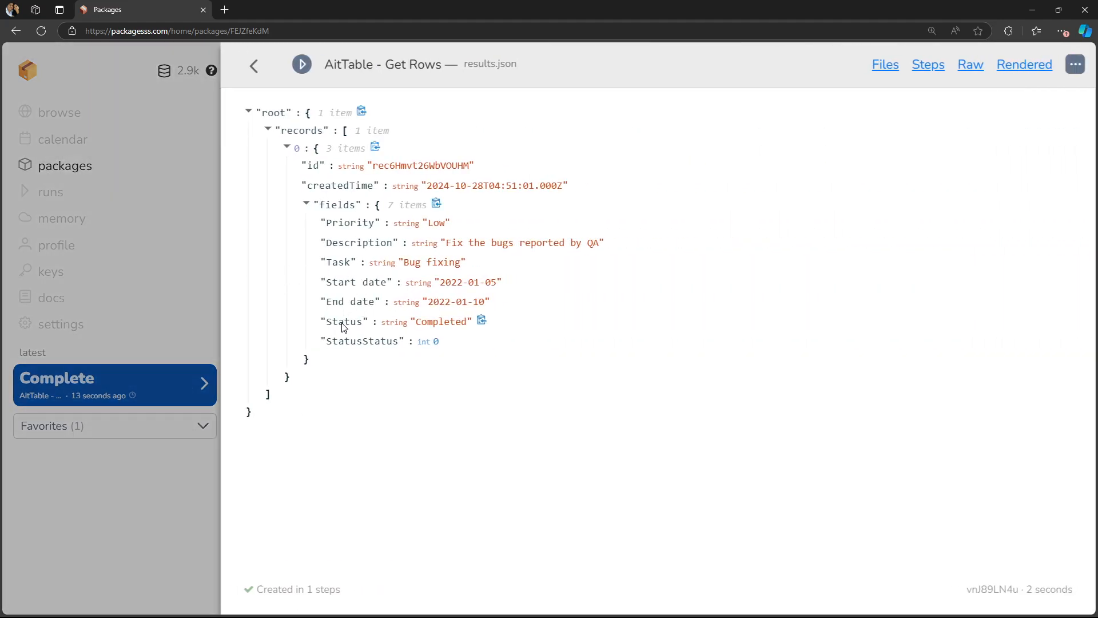
{"action": "left_click", "coordinate": [254, 65]}
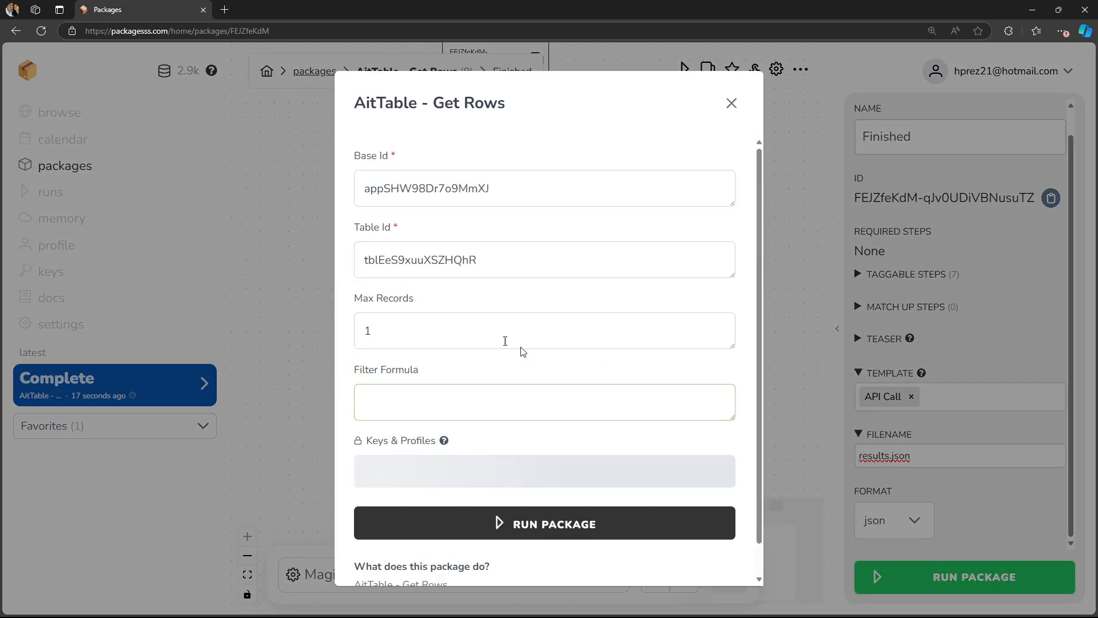
Run the package again with the Filter Formula {Status} = 'Completed' and open the latest run's output
{"action": "left_click", "coordinate": [496, 403]}
{"action": "key", "text": "ctrl+v"}
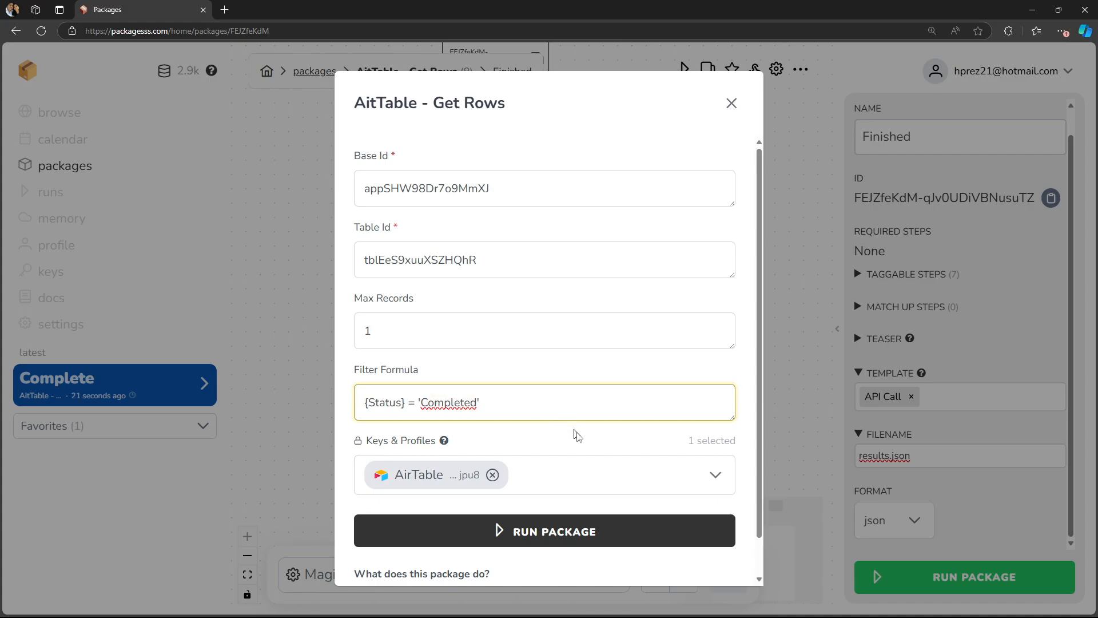
{"action": "left_click", "coordinate": [566, 522]}
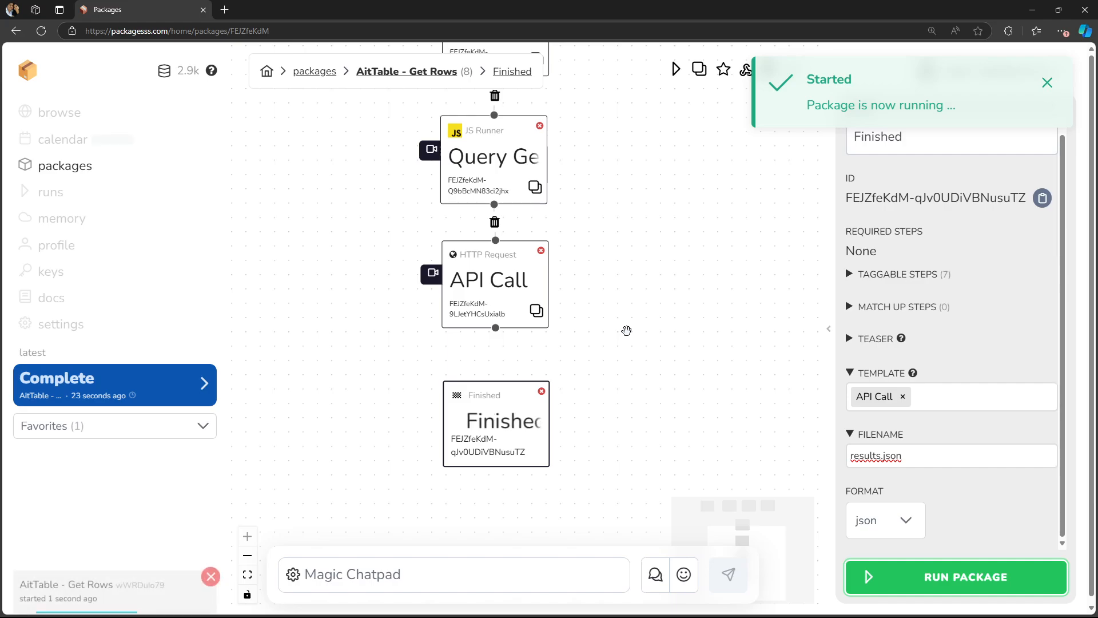
{"action": "left_click", "coordinate": [204, 383]}
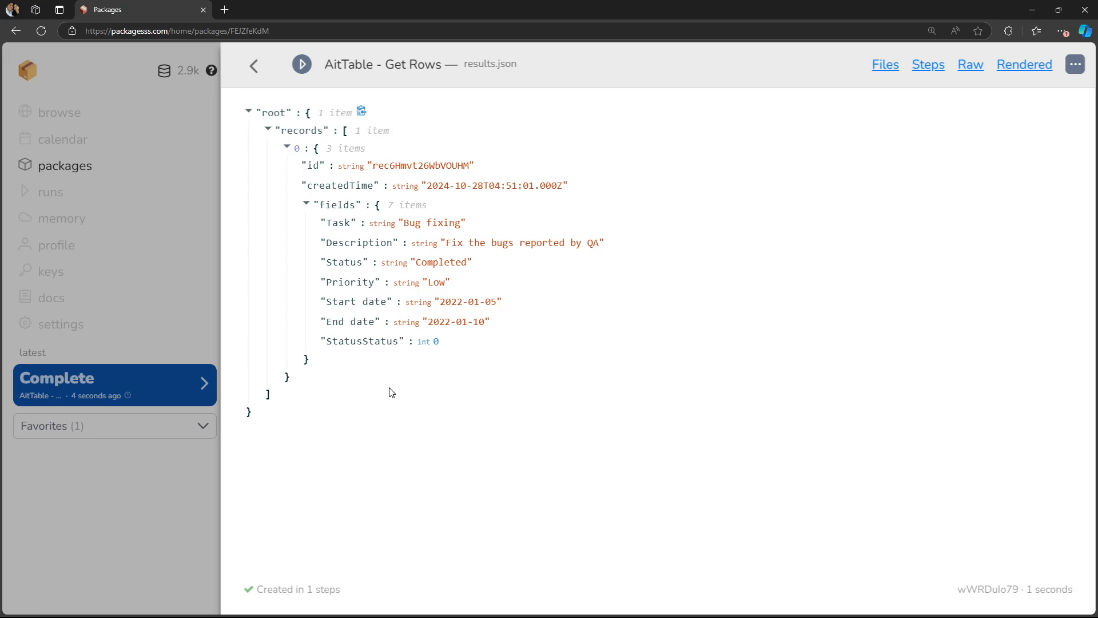
Reopen the latest run's results.json output, examine the Status of the returned Bug fixing record, and return to the package
{"action": "left_click", "coordinate": [253, 65]}
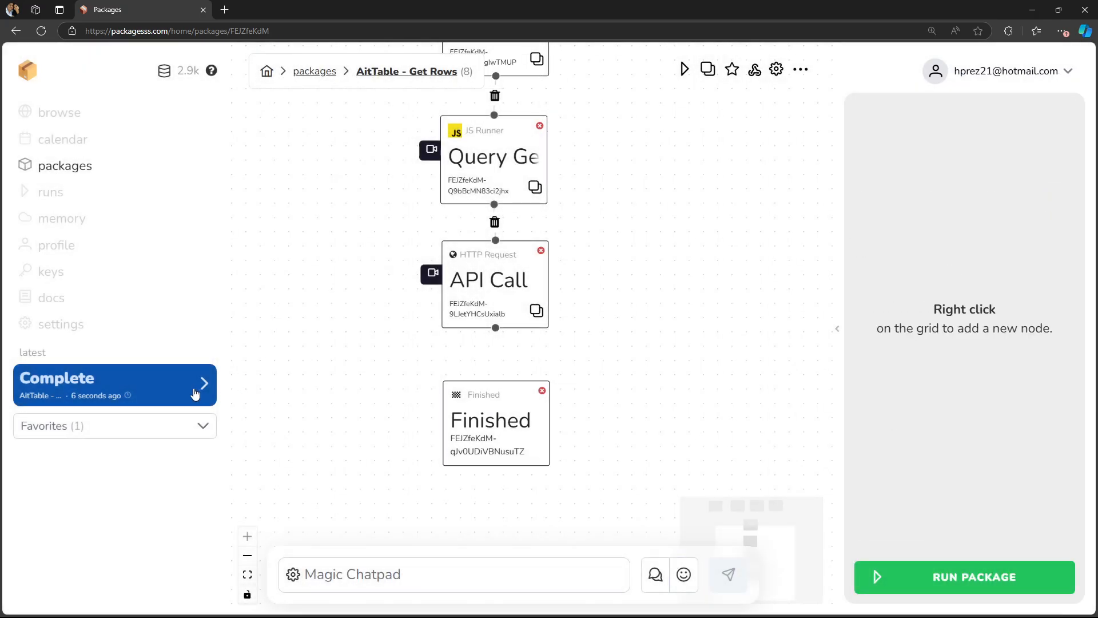
{"action": "left_click", "coordinate": [204, 383]}
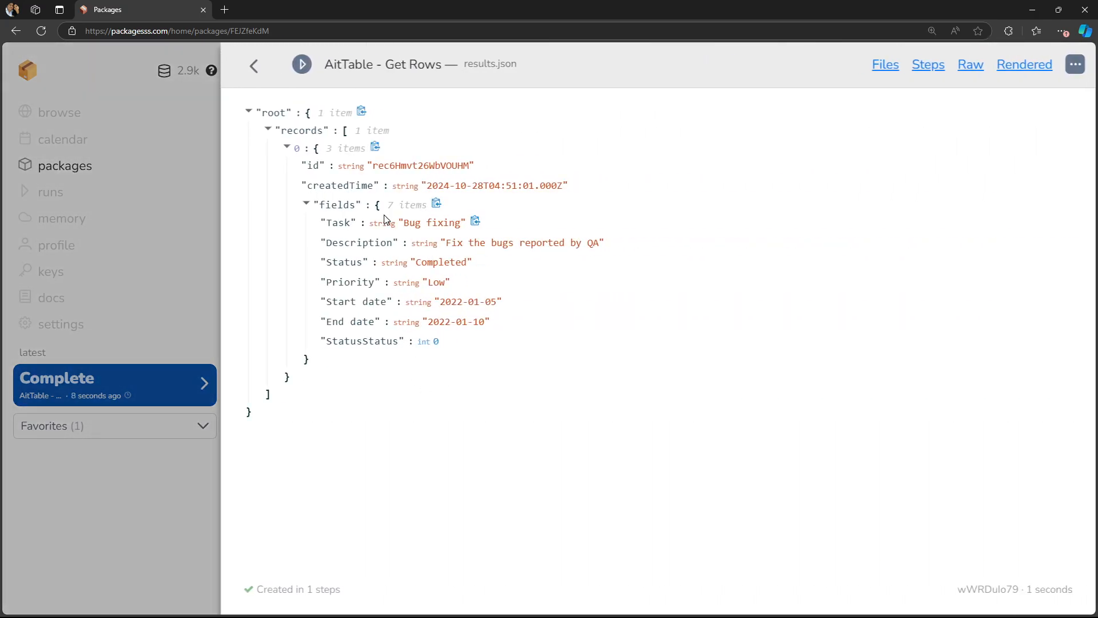
{"action": "left_click_drag", "start_coordinate": [319, 273], "coordinate": [554, 273]}
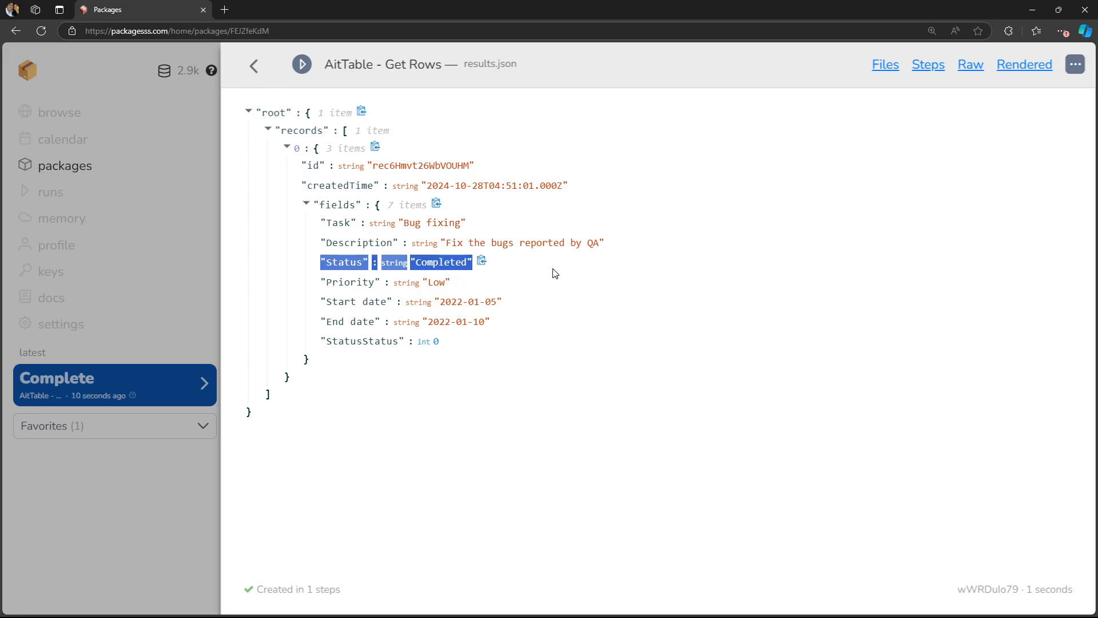
{"action": "left_click", "coordinate": [253, 66]}
Check the Status values in the Airtable Tasks table and run the package with the Filter Formula {Status} = 'In Progress'
{"action": "left_click", "coordinate": [887, 577]}
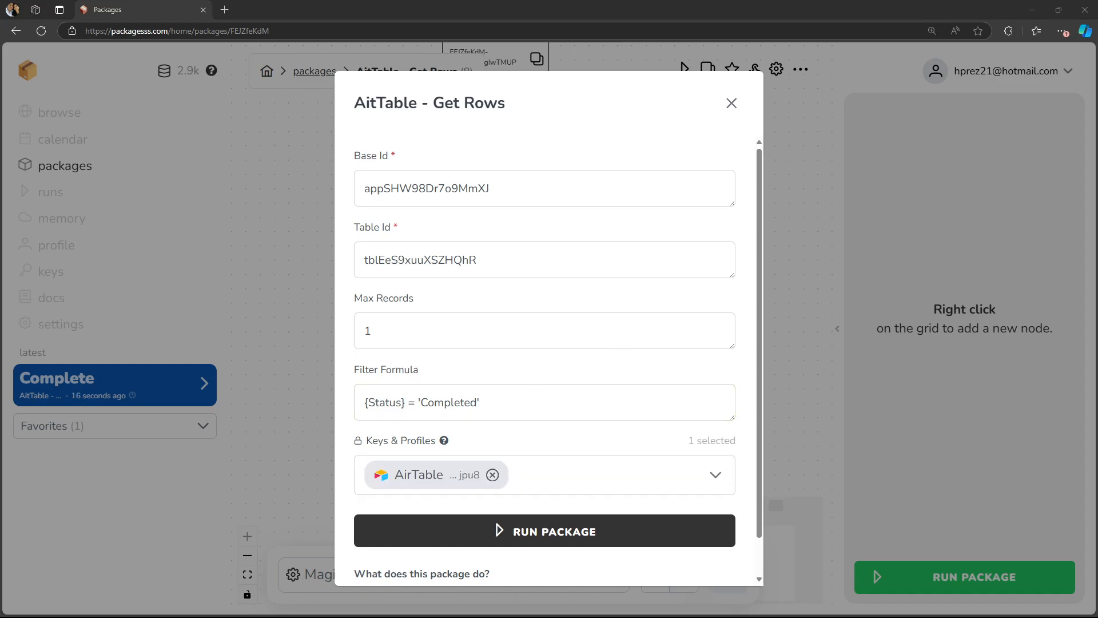
{"action": "key", "text": "alt+Tab"}
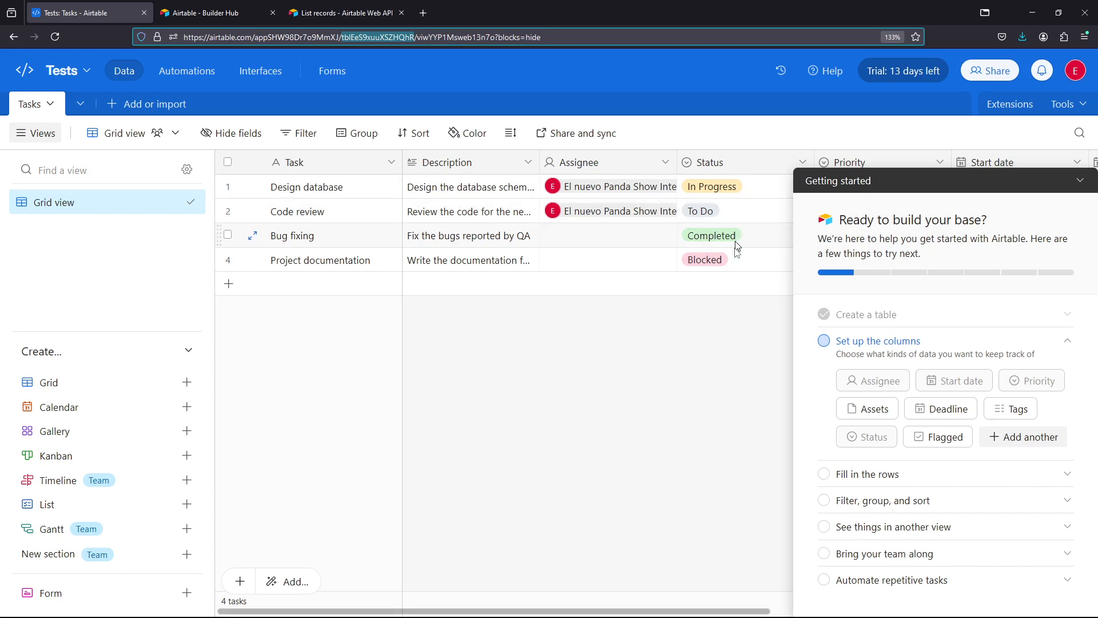
{"action": "key", "text": "alt+Tab"}
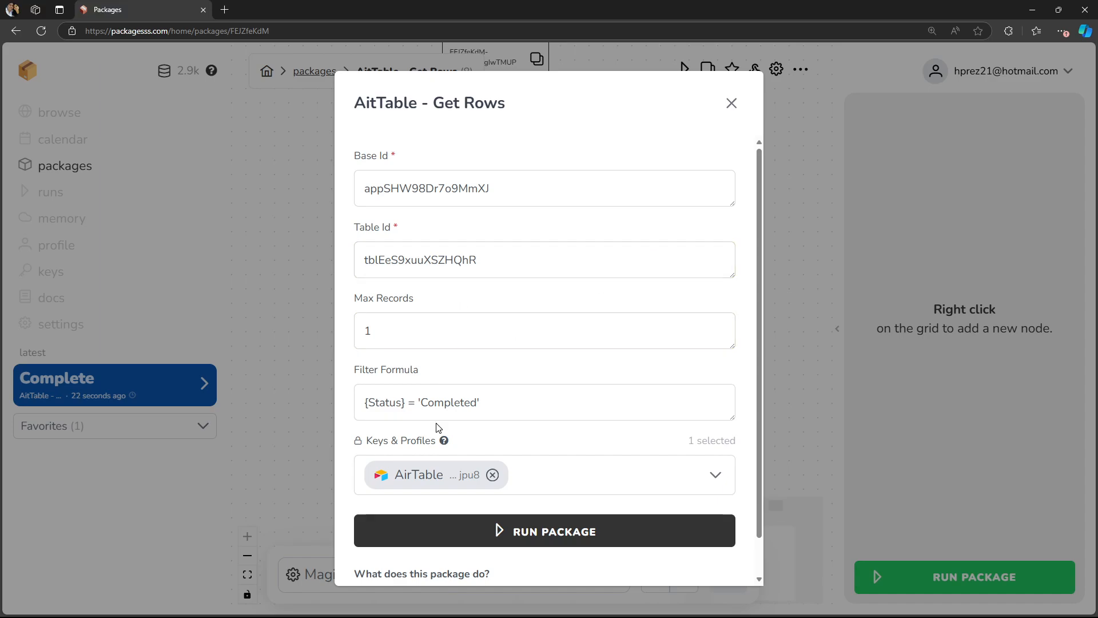
{"action": "double_click", "coordinate": [447, 403]}
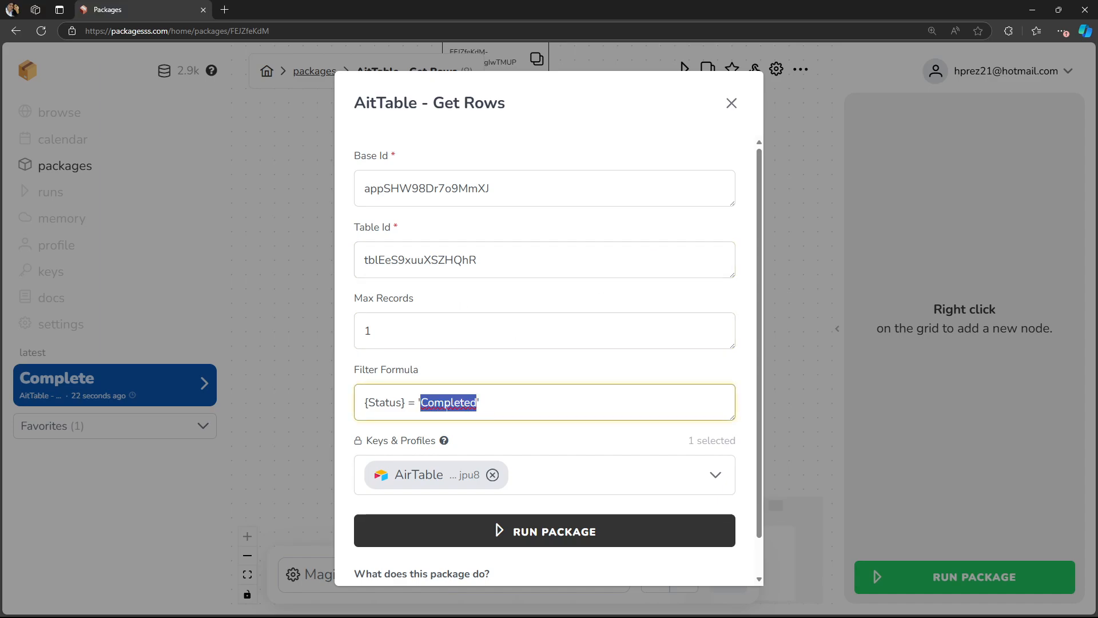
{"action": "type", "text": "In Progress"}
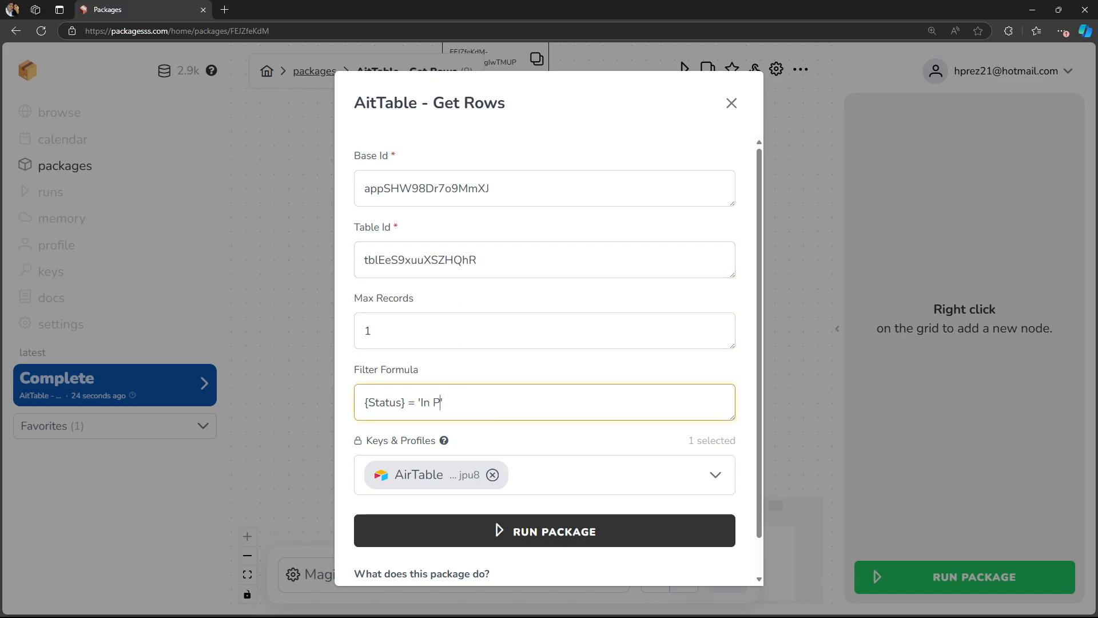
{"action": "left_click", "coordinate": [559, 528]}
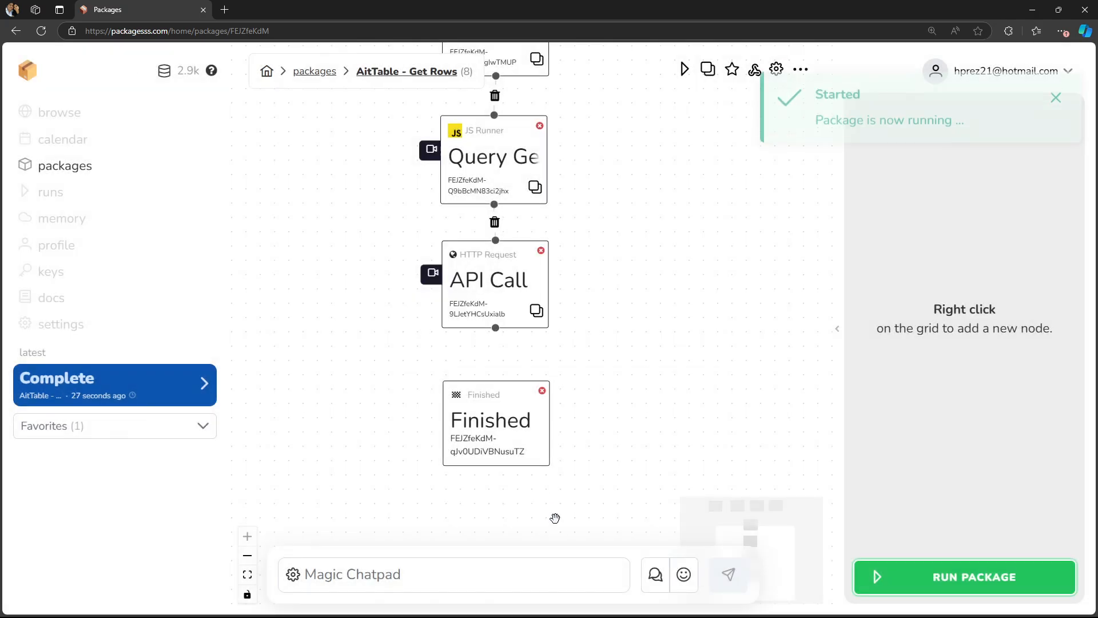
Open the output of the In Progress run, examine the returned record's Status, and return to the package
{"action": "left_click", "coordinate": [201, 384]}
{"action": "left_click_drag", "start_coordinate": [341, 504], "coordinate": [249, 135]}
{"action": "left_click", "coordinate": [430, 498]}
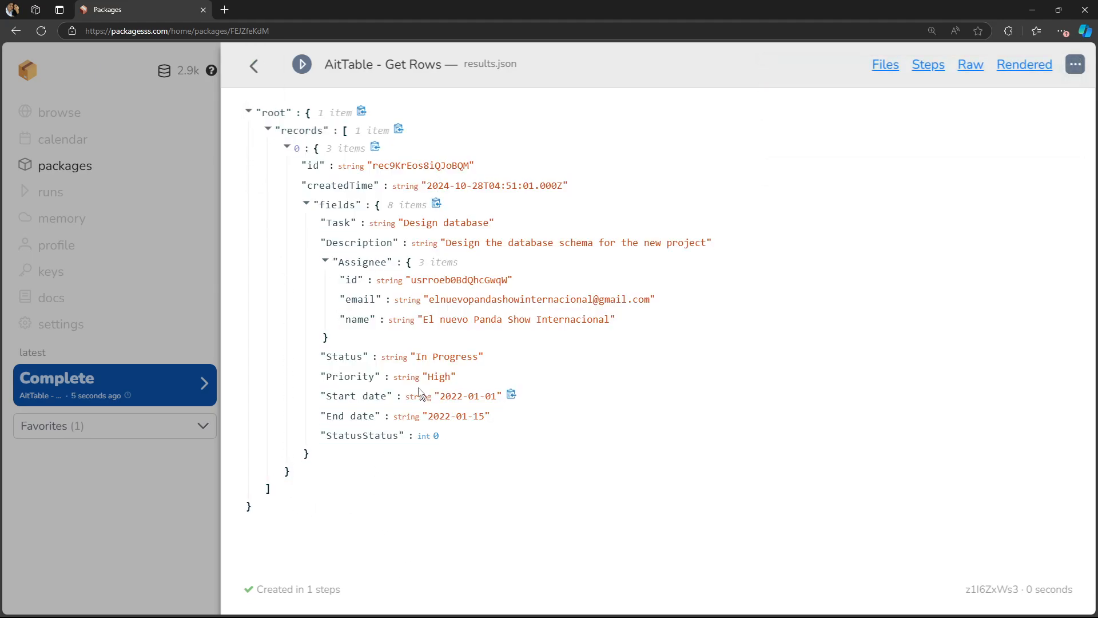
{"action": "left_click_drag", "start_coordinate": [308, 359], "coordinate": [539, 360]}
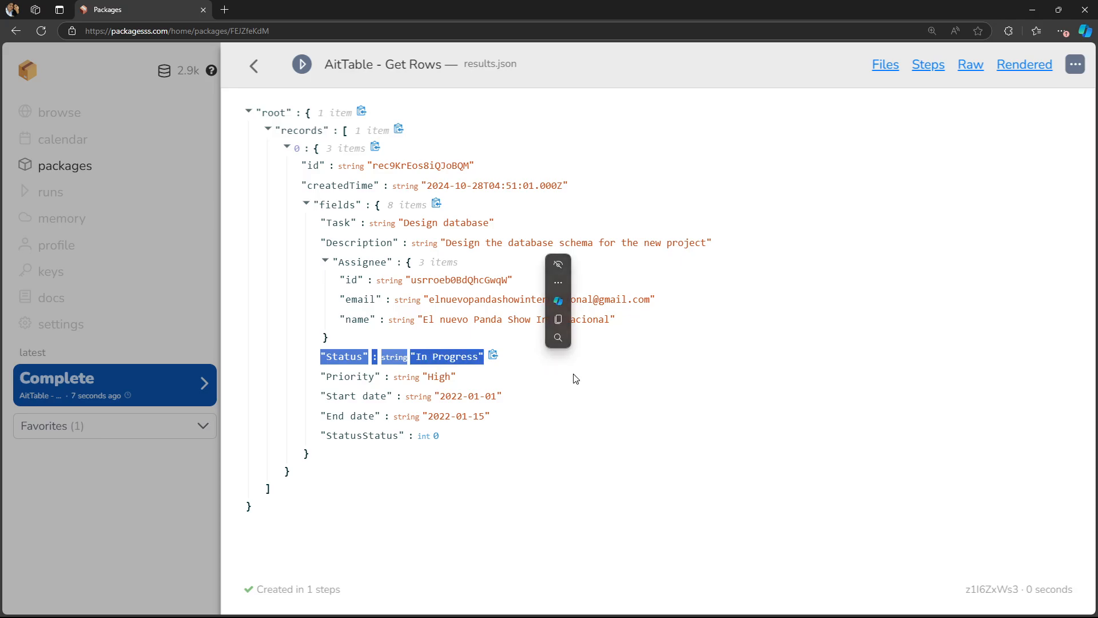
{"action": "left_click", "coordinate": [563, 424]}
{"action": "left_click", "coordinate": [254, 66]}
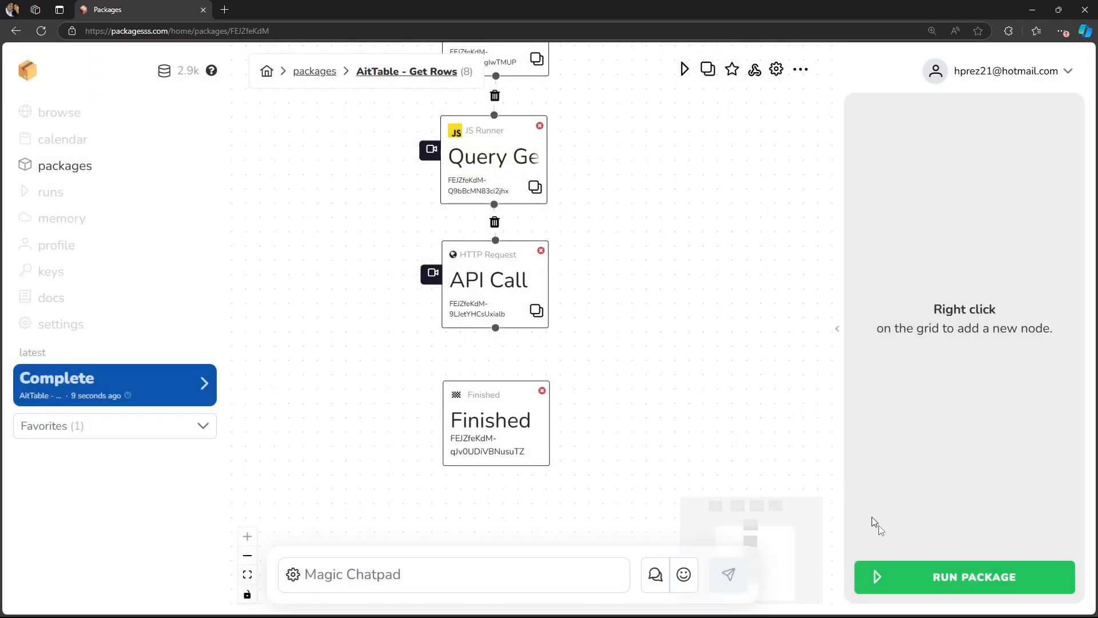
Run the package with both the Max Records and Filter Formula inputs cleared
{"action": "left_click", "coordinate": [931, 578]}
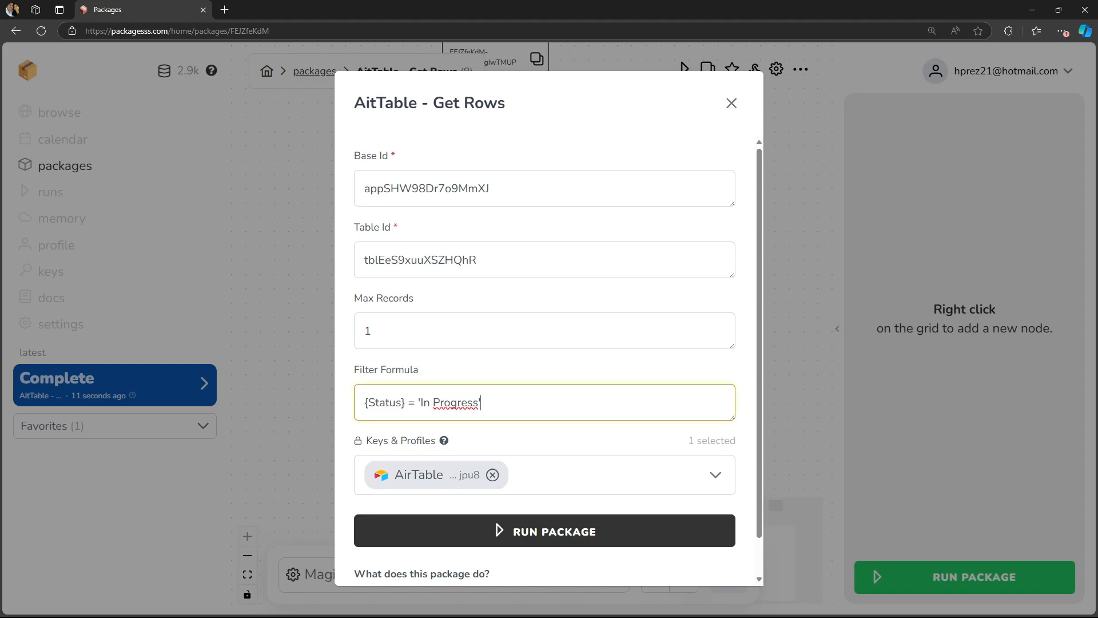
{"action": "key", "text": "ctrl+a"}
{"action": "key", "text": "BackSpace"}
{"action": "key", "text": "shift+Tab"}
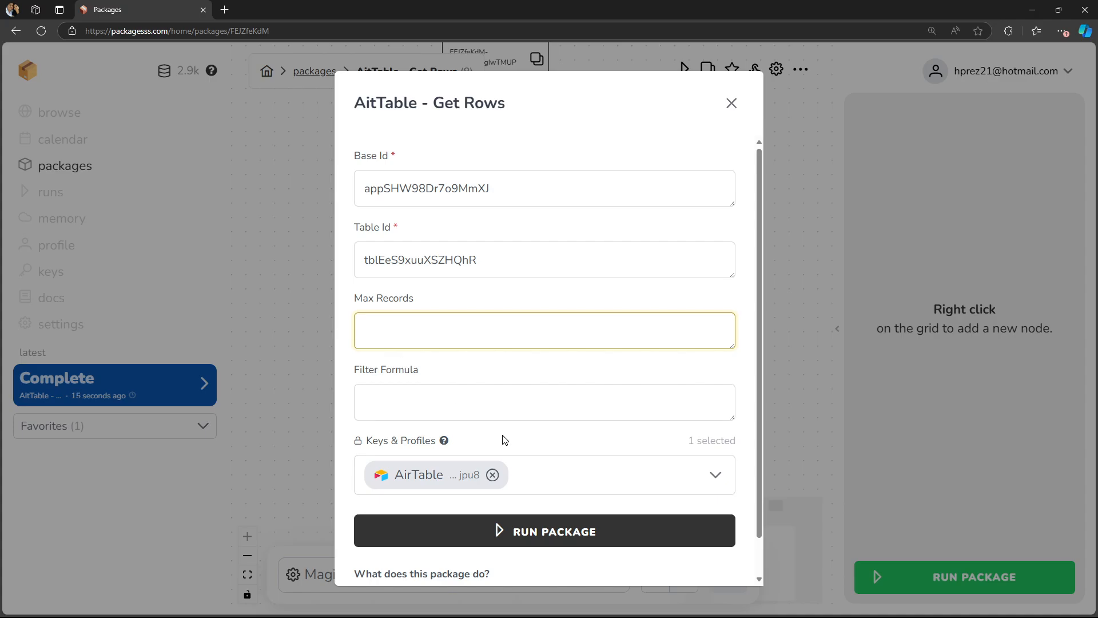
{"action": "left_click", "coordinate": [563, 531]}
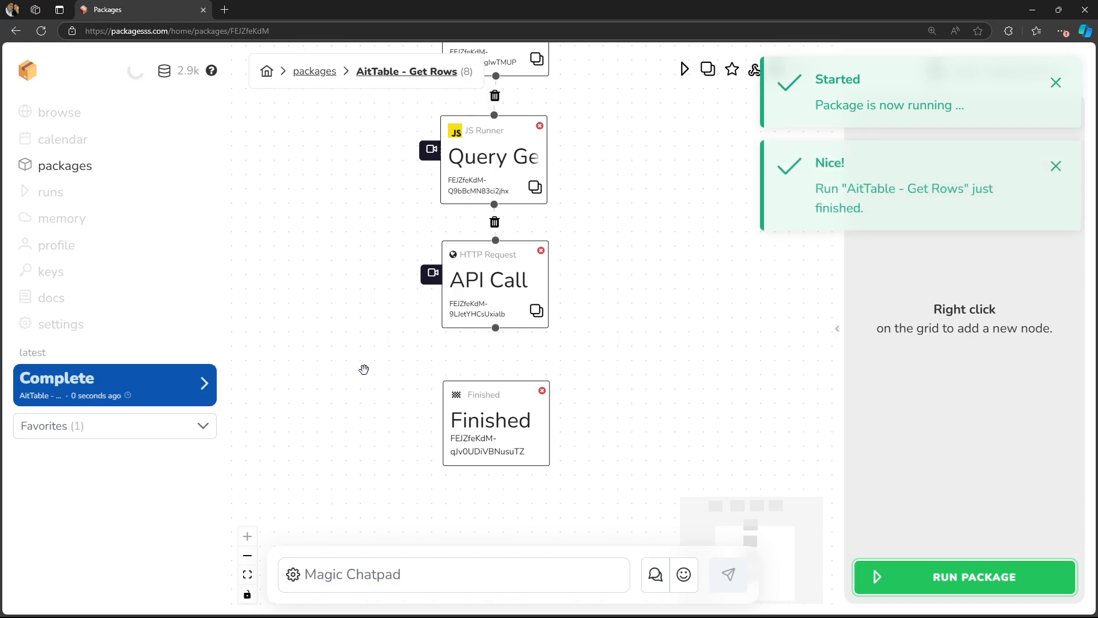
Open the unfiltered run's results.json output, examine all returned records, and return to the package's input nodes
{"action": "left_click", "coordinate": [203, 394]}
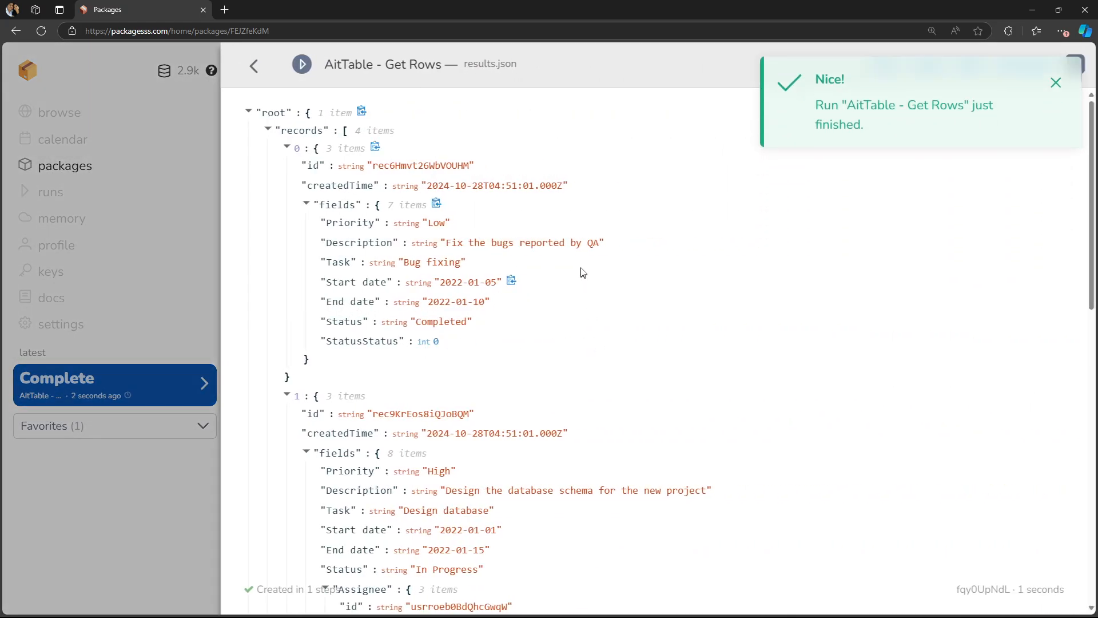
{"action": "scroll", "coordinate": [579, 272], "scroll_direction": "down", "scroll_amount": 12}
{"action": "scroll", "coordinate": [579, 272], "scroll_direction": "up", "scroll_amount": 10}
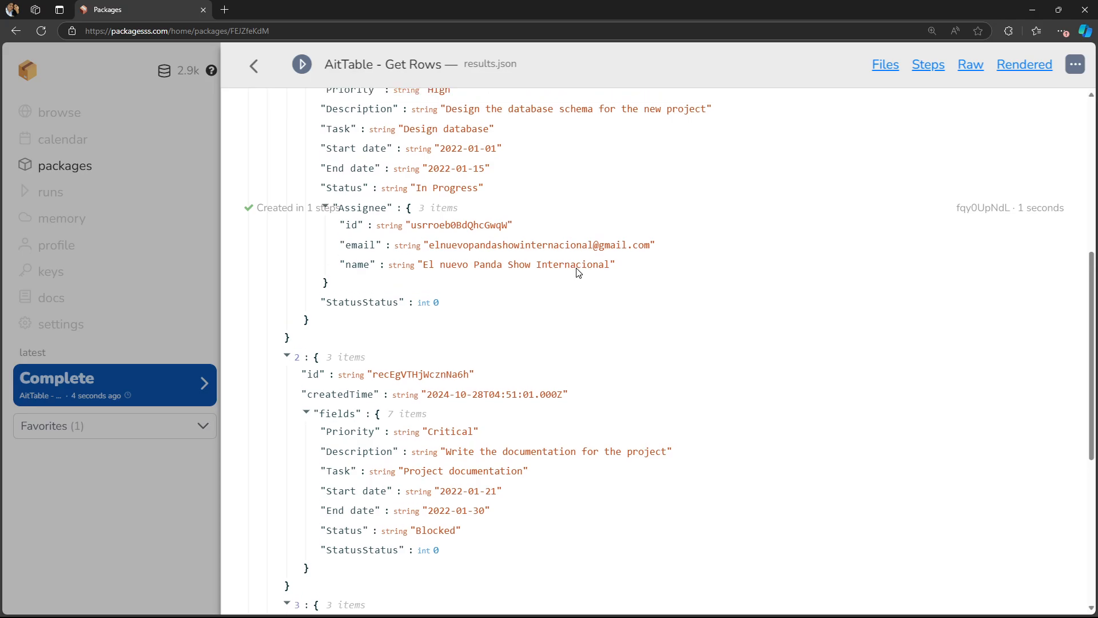
{"action": "scroll", "coordinate": [579, 272], "scroll_direction": "down", "scroll_amount": 10}
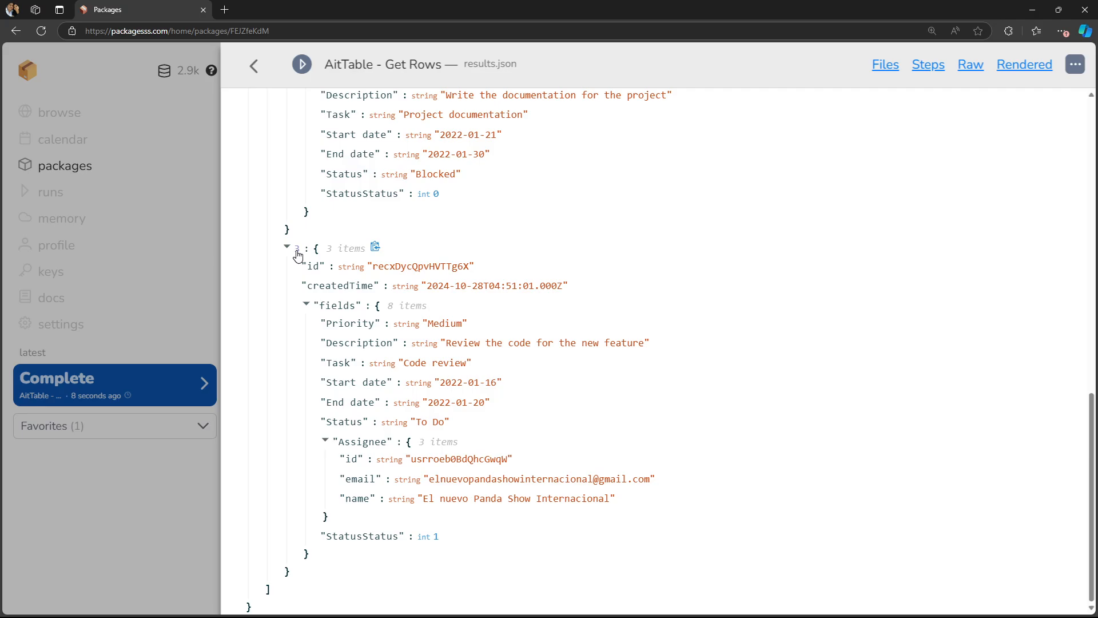
{"action": "scroll", "coordinate": [314, 249], "scroll_direction": "up", "scroll_amount": 12}
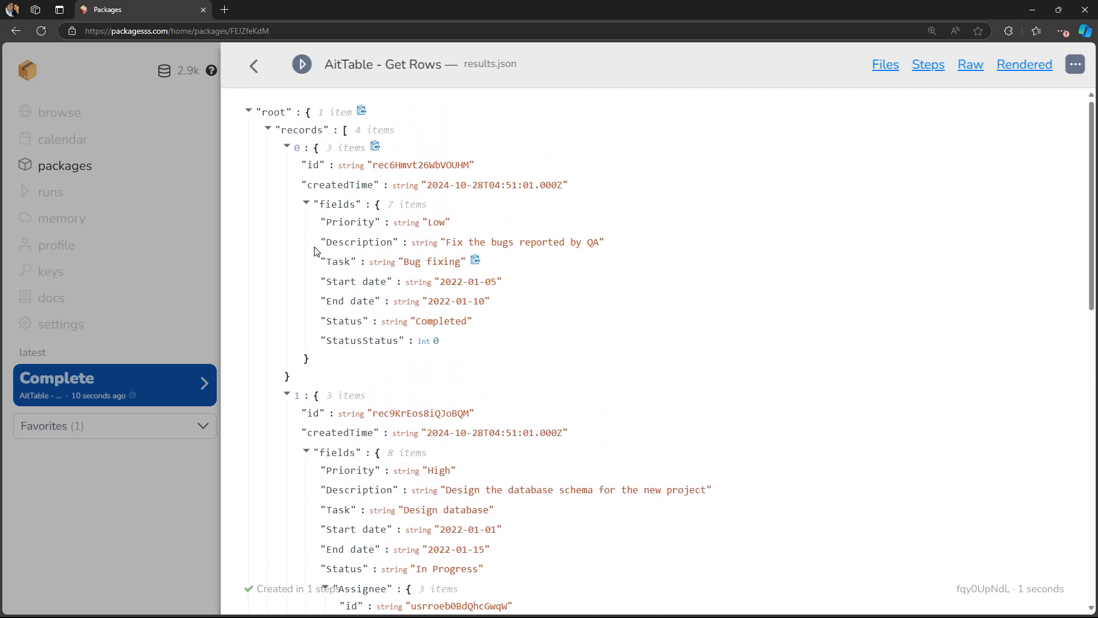
{"action": "left_click", "coordinate": [254, 66]}
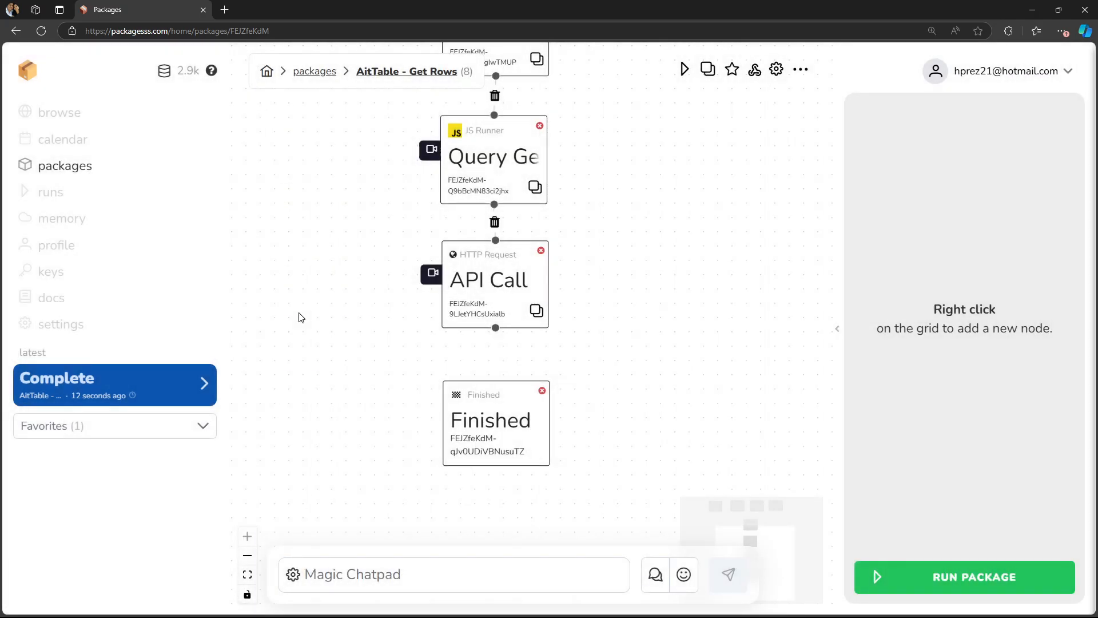
{"action": "scroll", "coordinate": [302, 317], "scroll_direction": "up", "scroll_amount": 6}
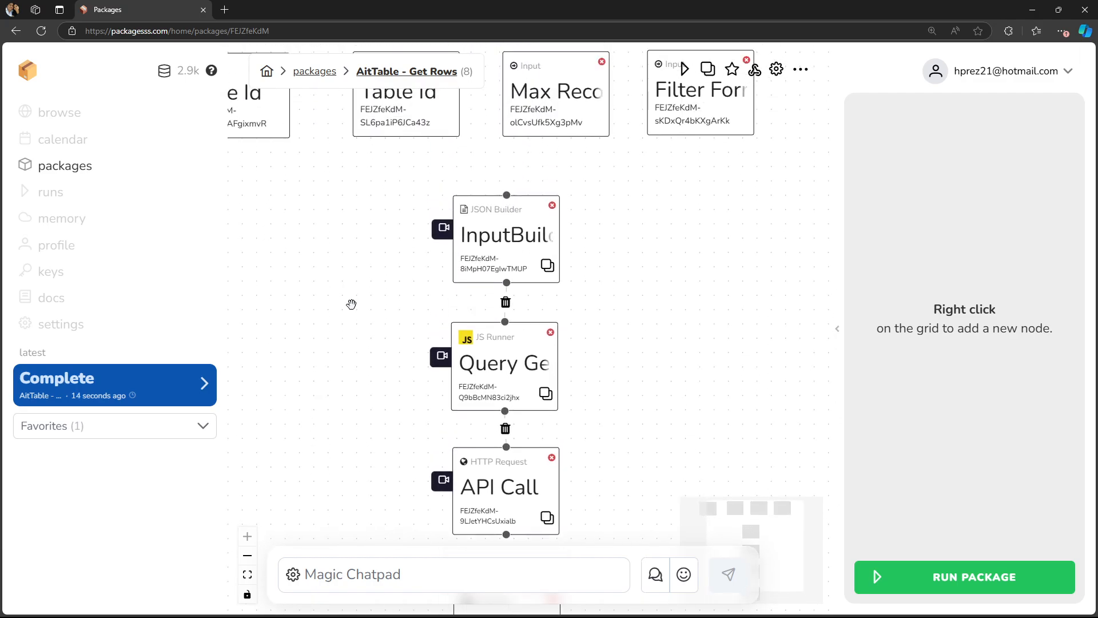
{"action": "scroll", "coordinate": [351, 304], "scroll_direction": "up", "scroll_amount": 5}
{"action": "scroll", "coordinate": [353, 314], "scroll_direction": "left", "scroll_amount": 4}
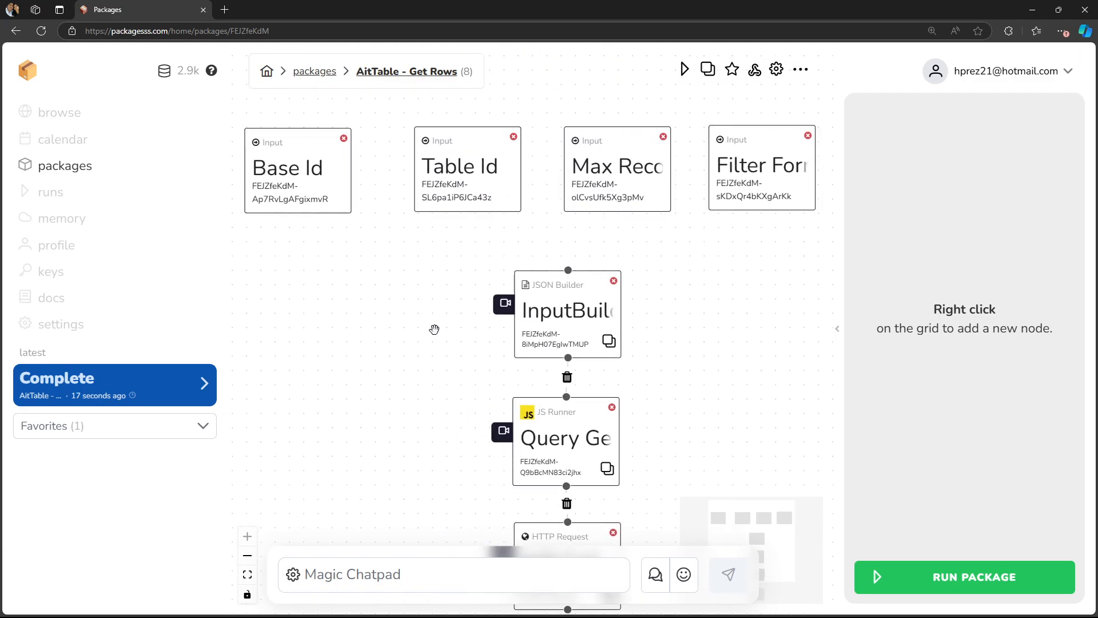